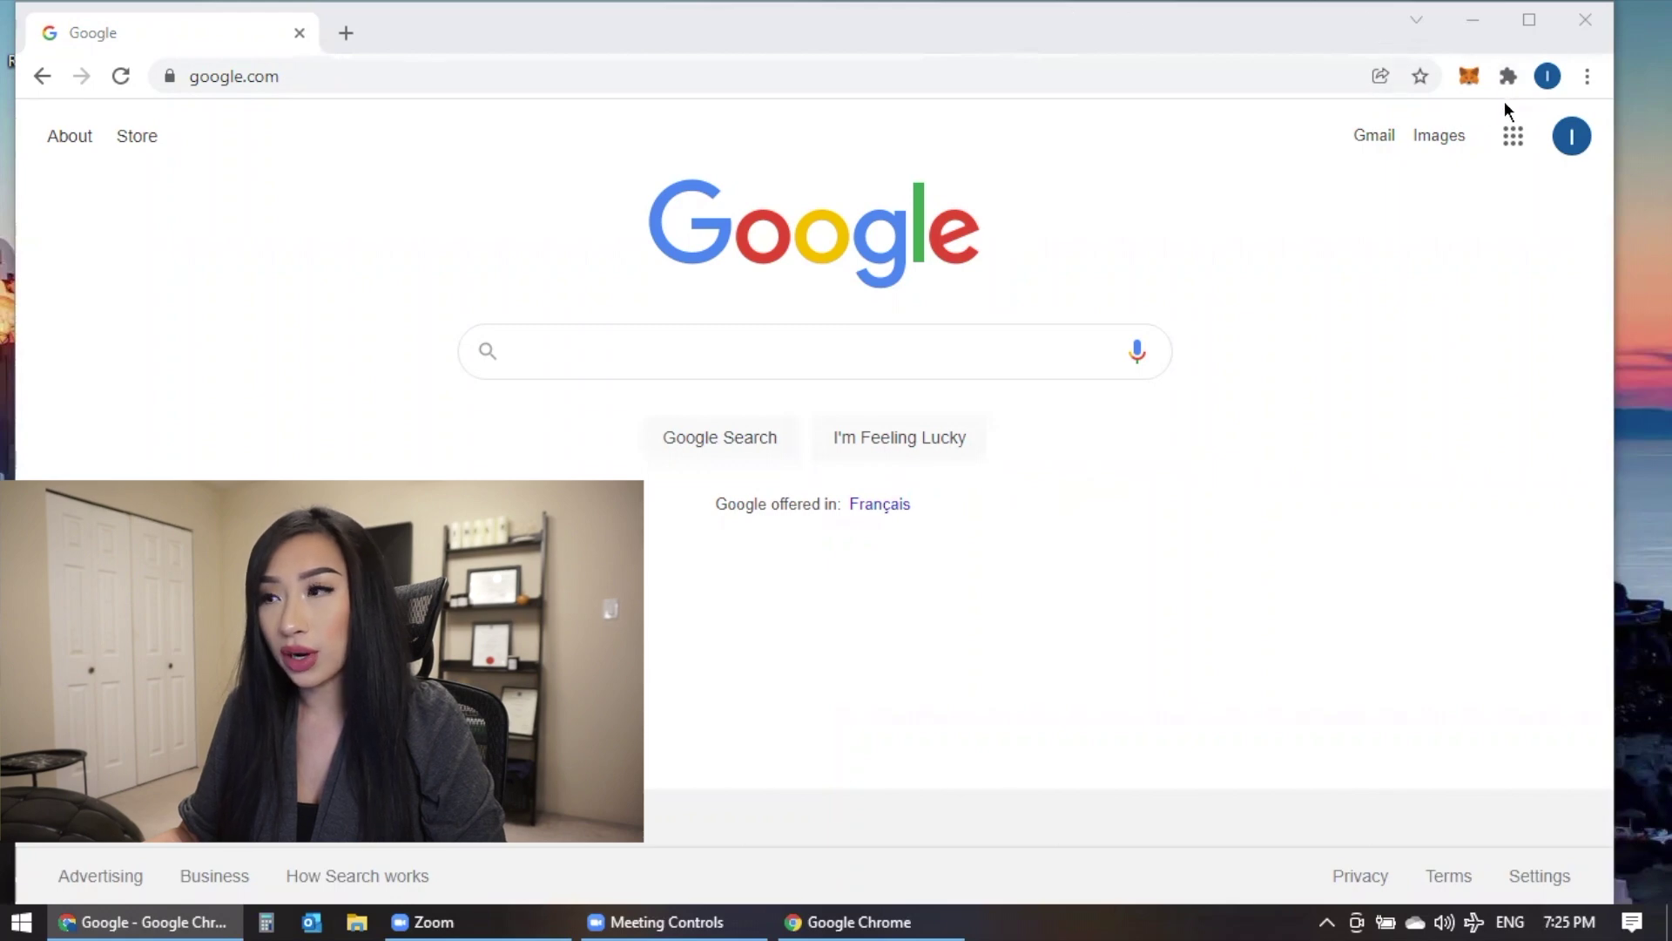
- Bring up the MetaMask popup showing Account 1 on Ethereum Mainnet with 0.0061 ETH
left_click(1468, 75)
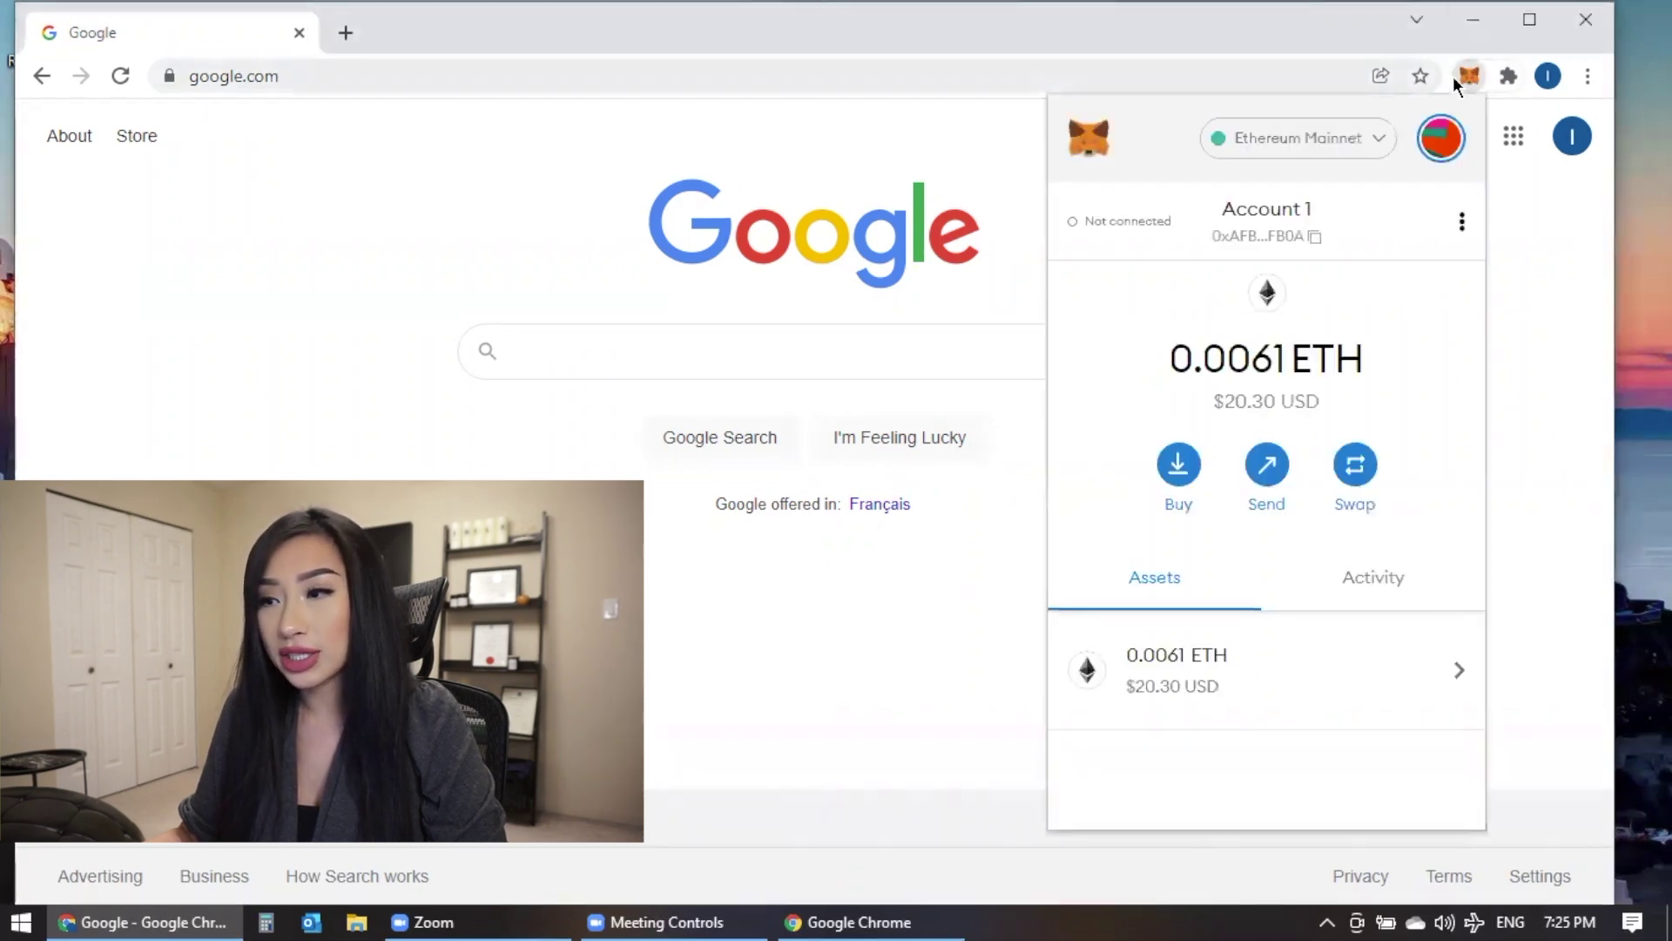
- Create a new Account 3 from the account avatar's Create Account option
left_click(1441, 138)
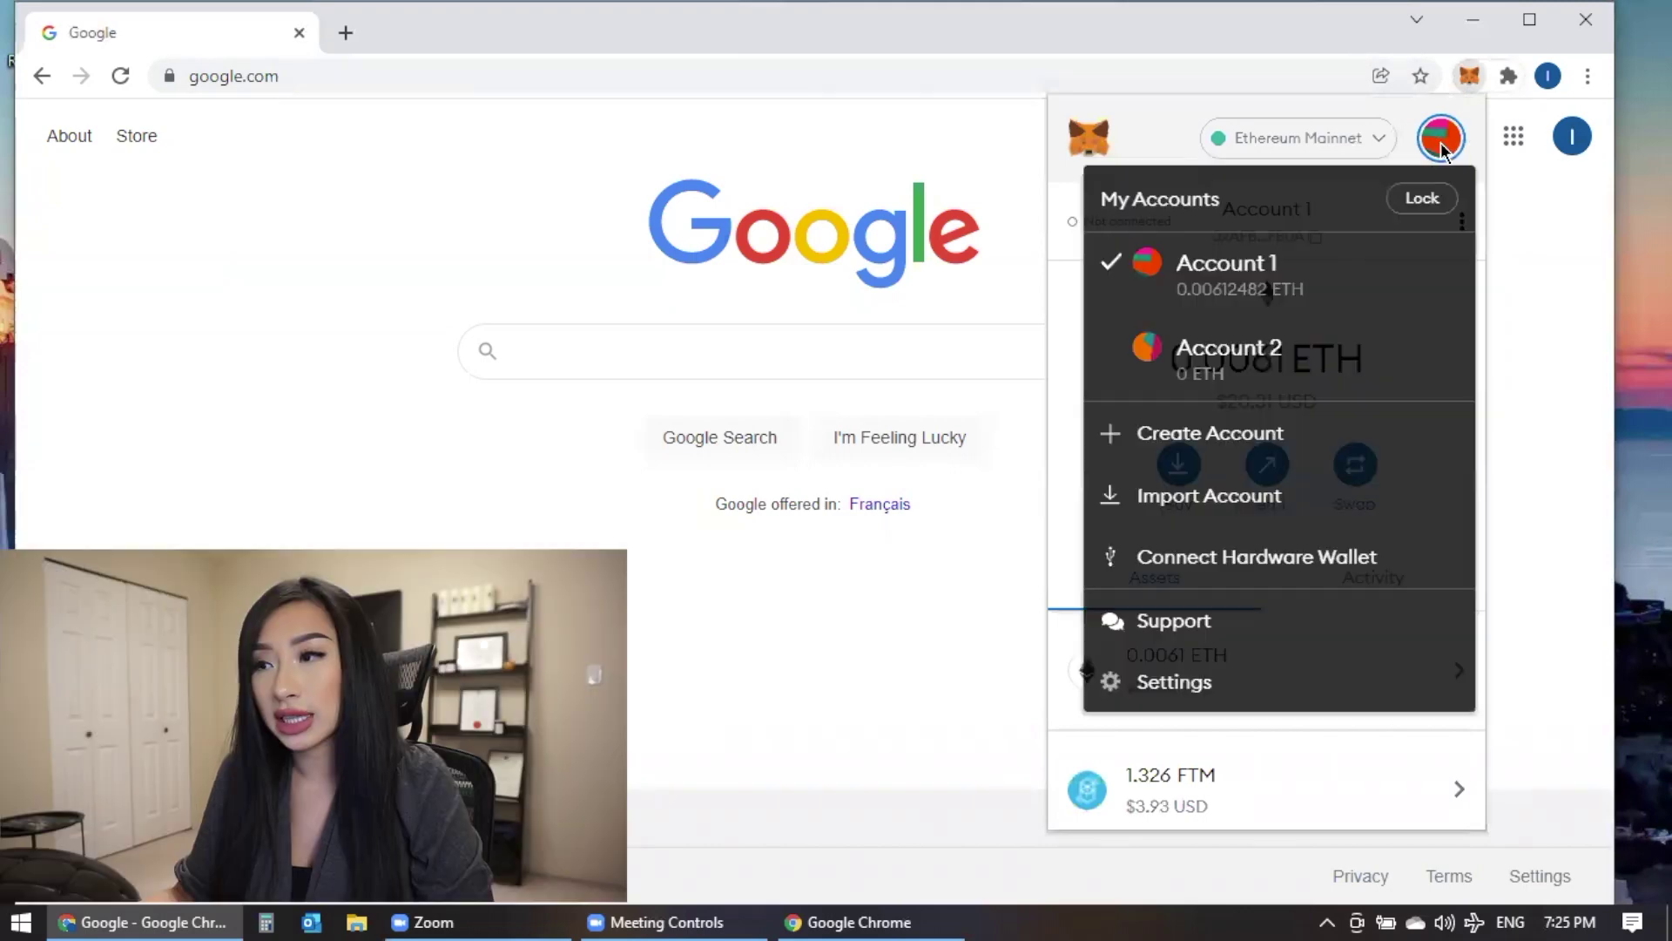
left_click(1152, 444)
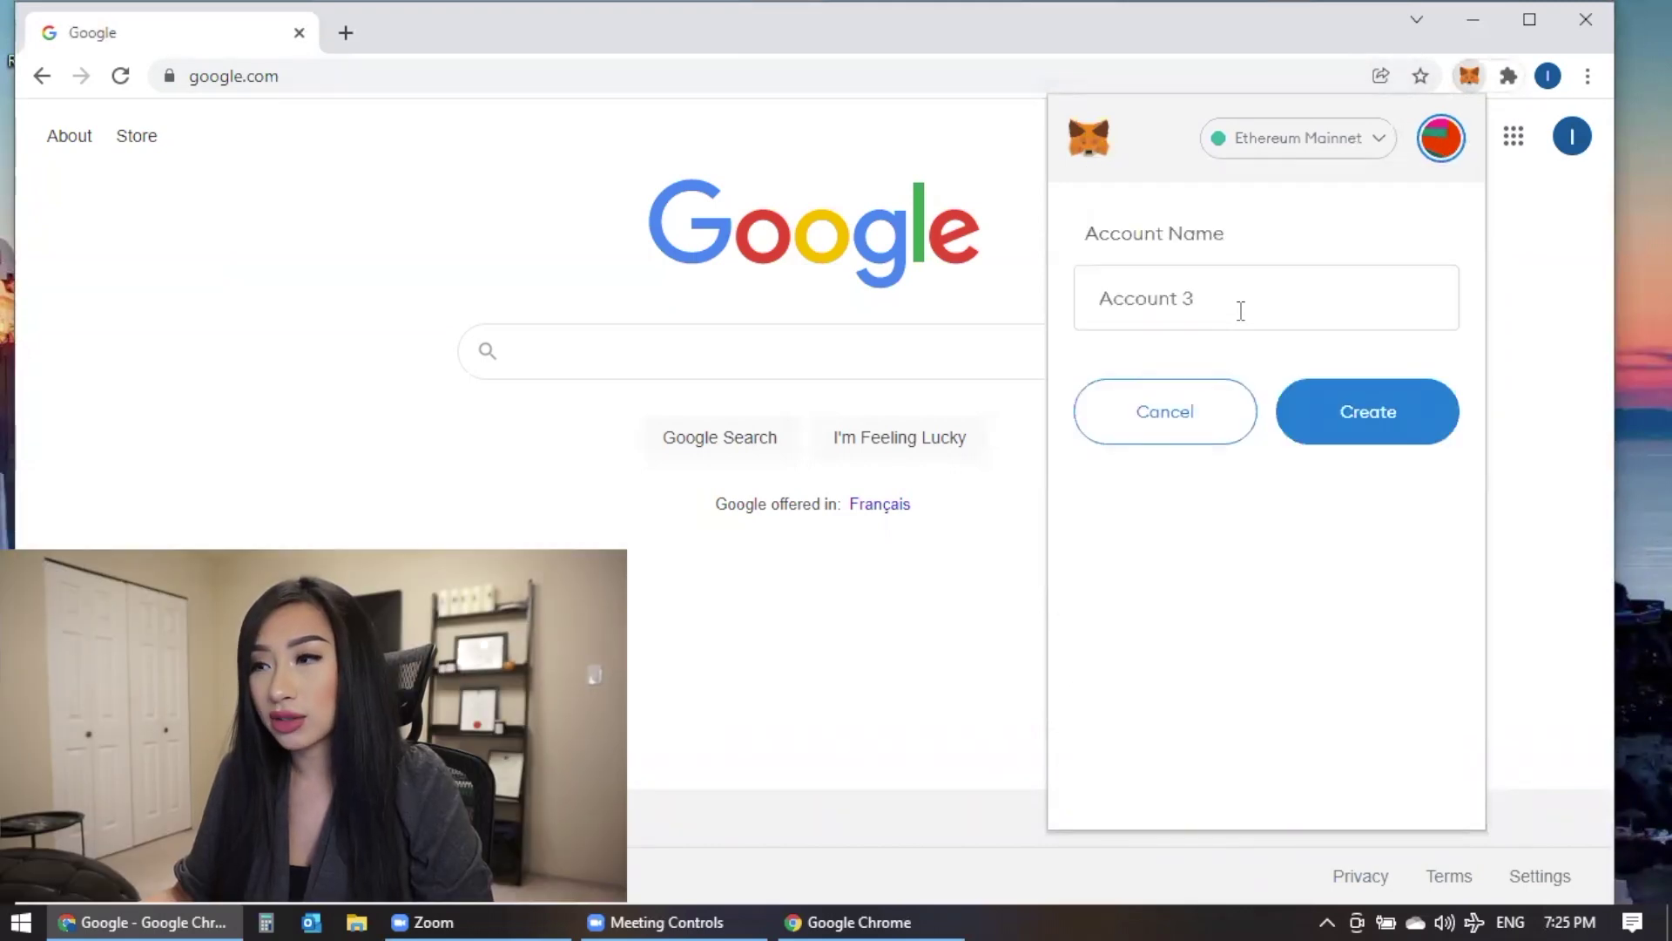
left_click(1359, 409)
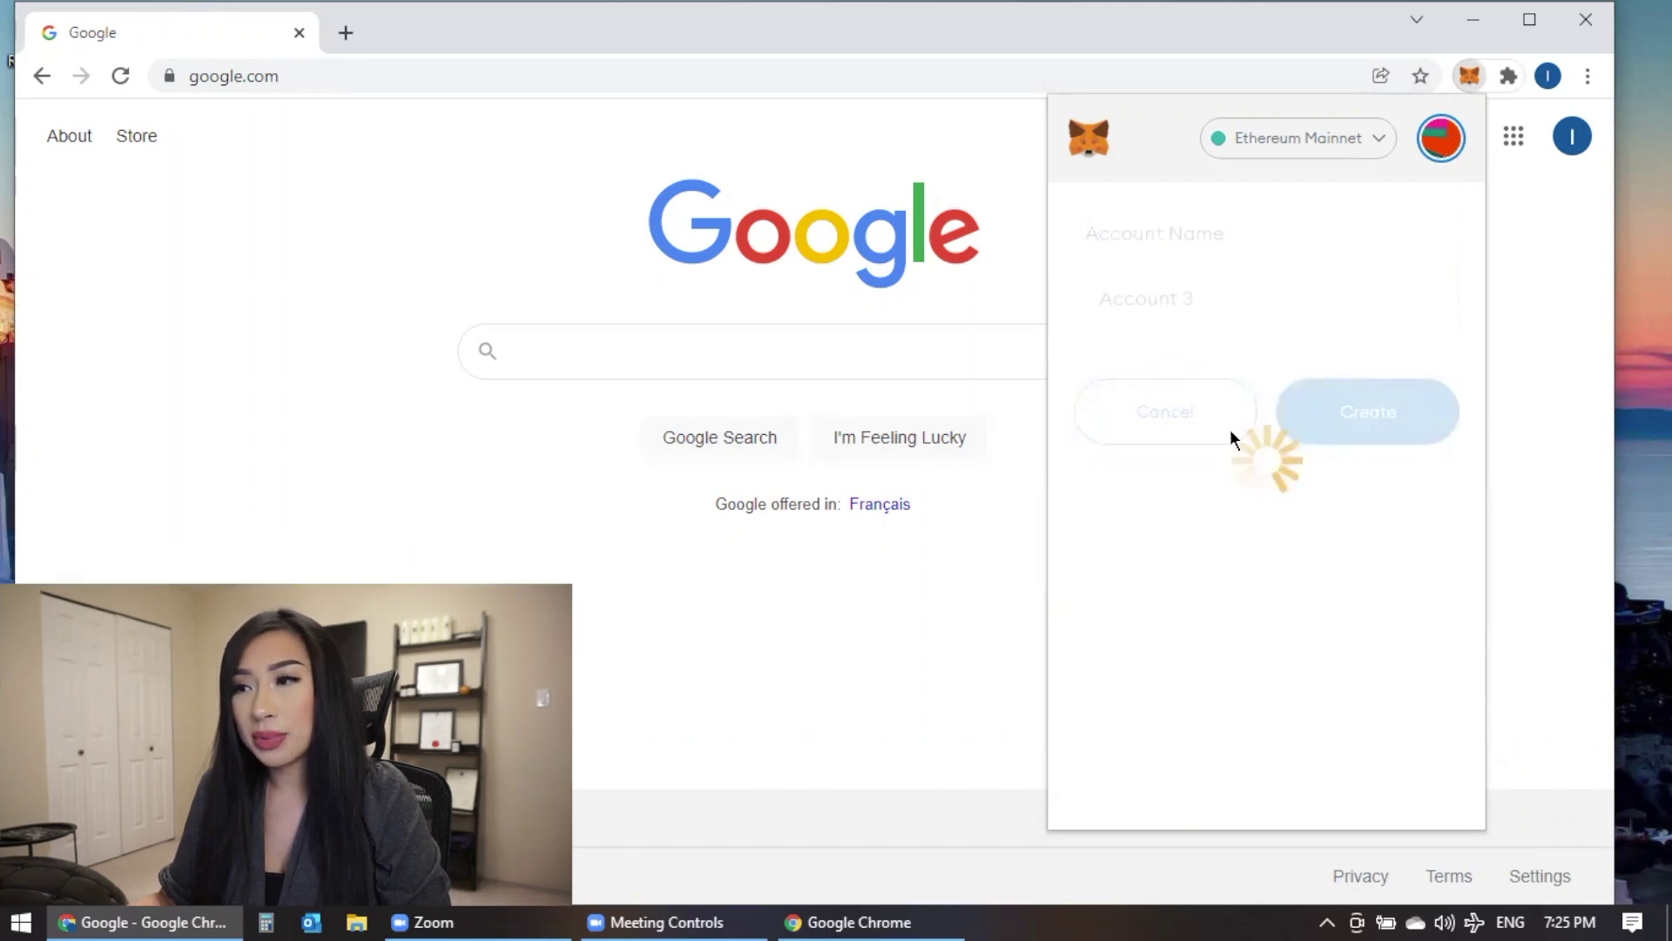
- Switch between Account 2, Account 1 and Account 3 in My Accounts to compare them
left_click(1441, 137)
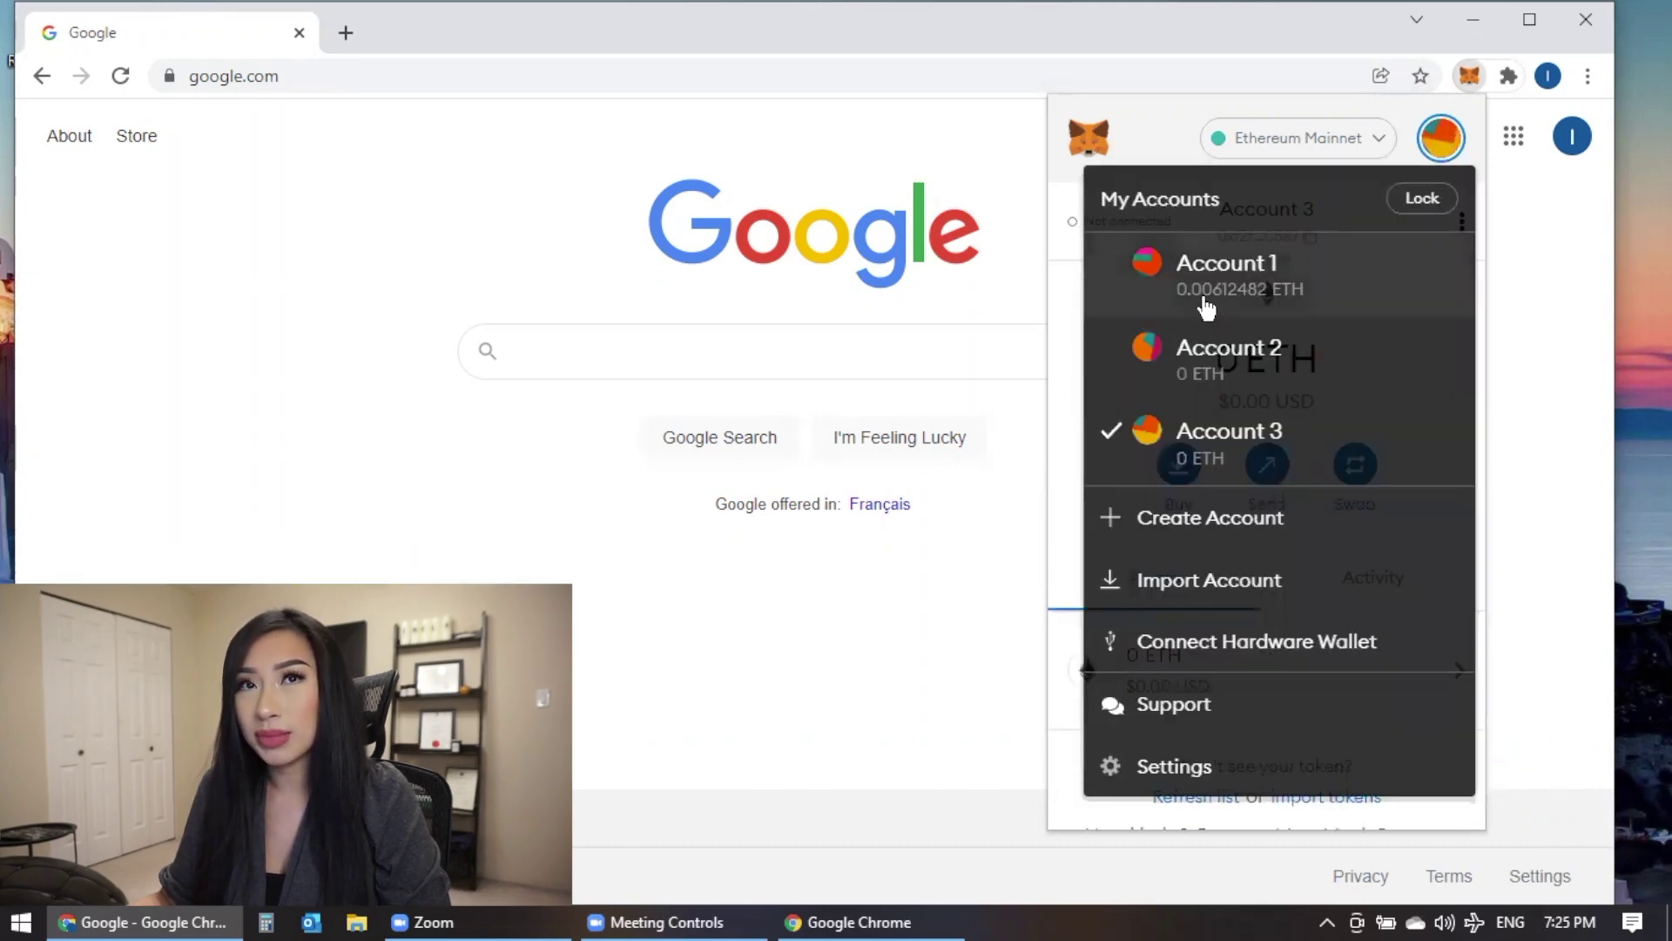
left_click(1306, 353)
left_click(1441, 137)
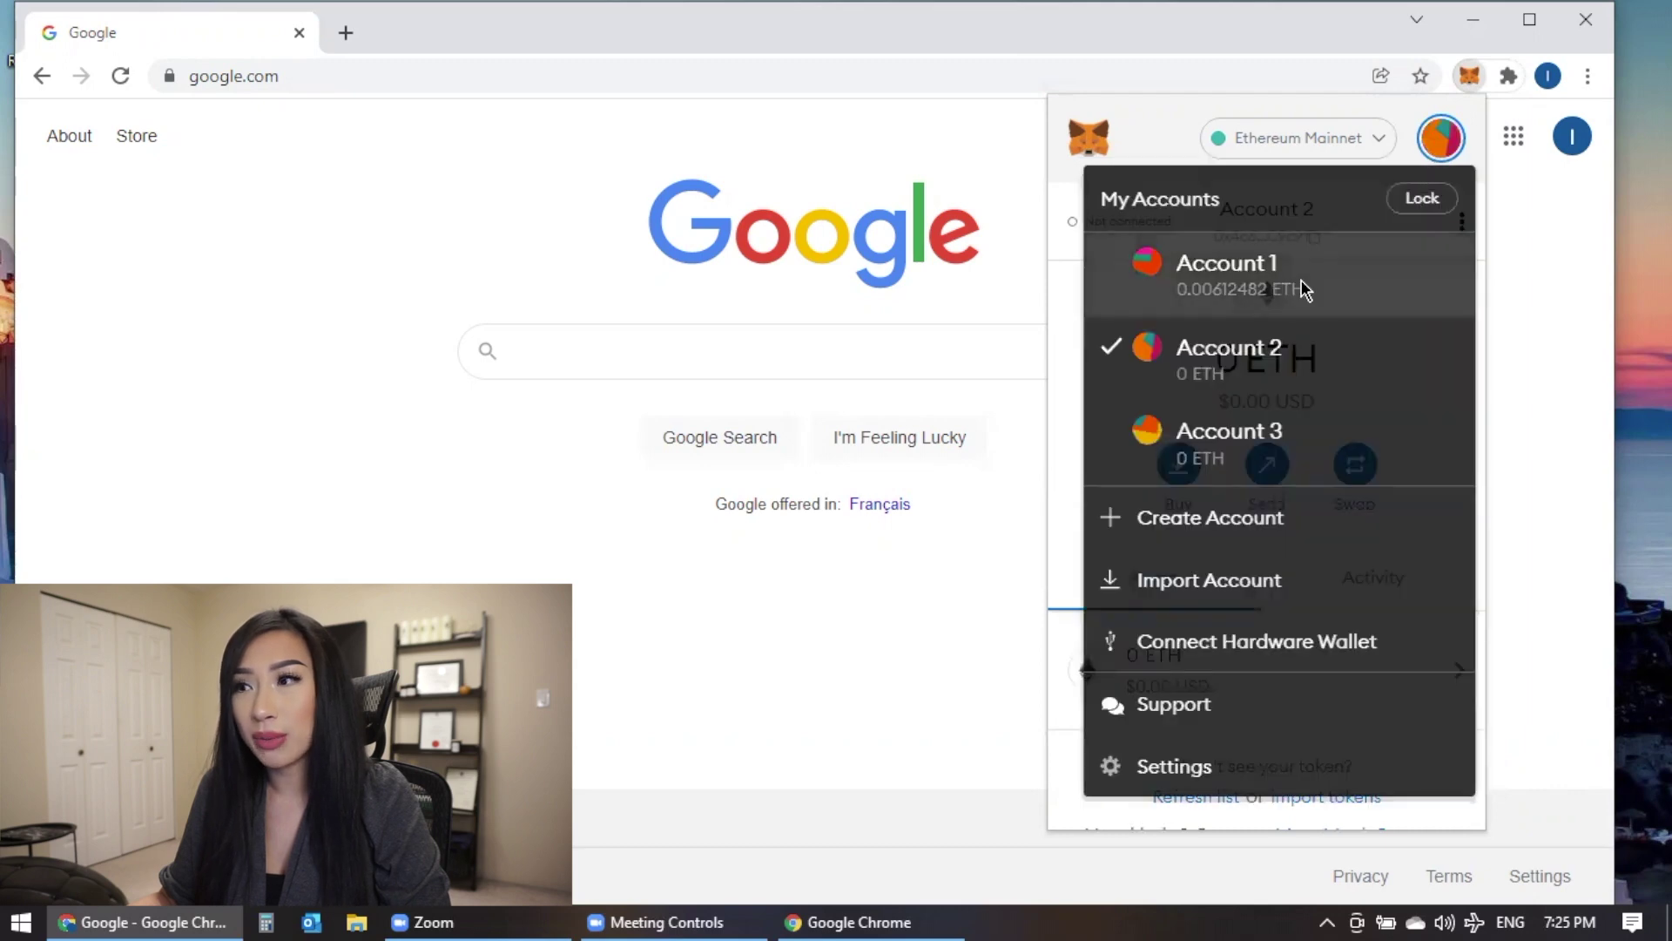
left_click(1301, 274)
left_click(1441, 138)
left_click(1228, 437)
left_click(1440, 138)
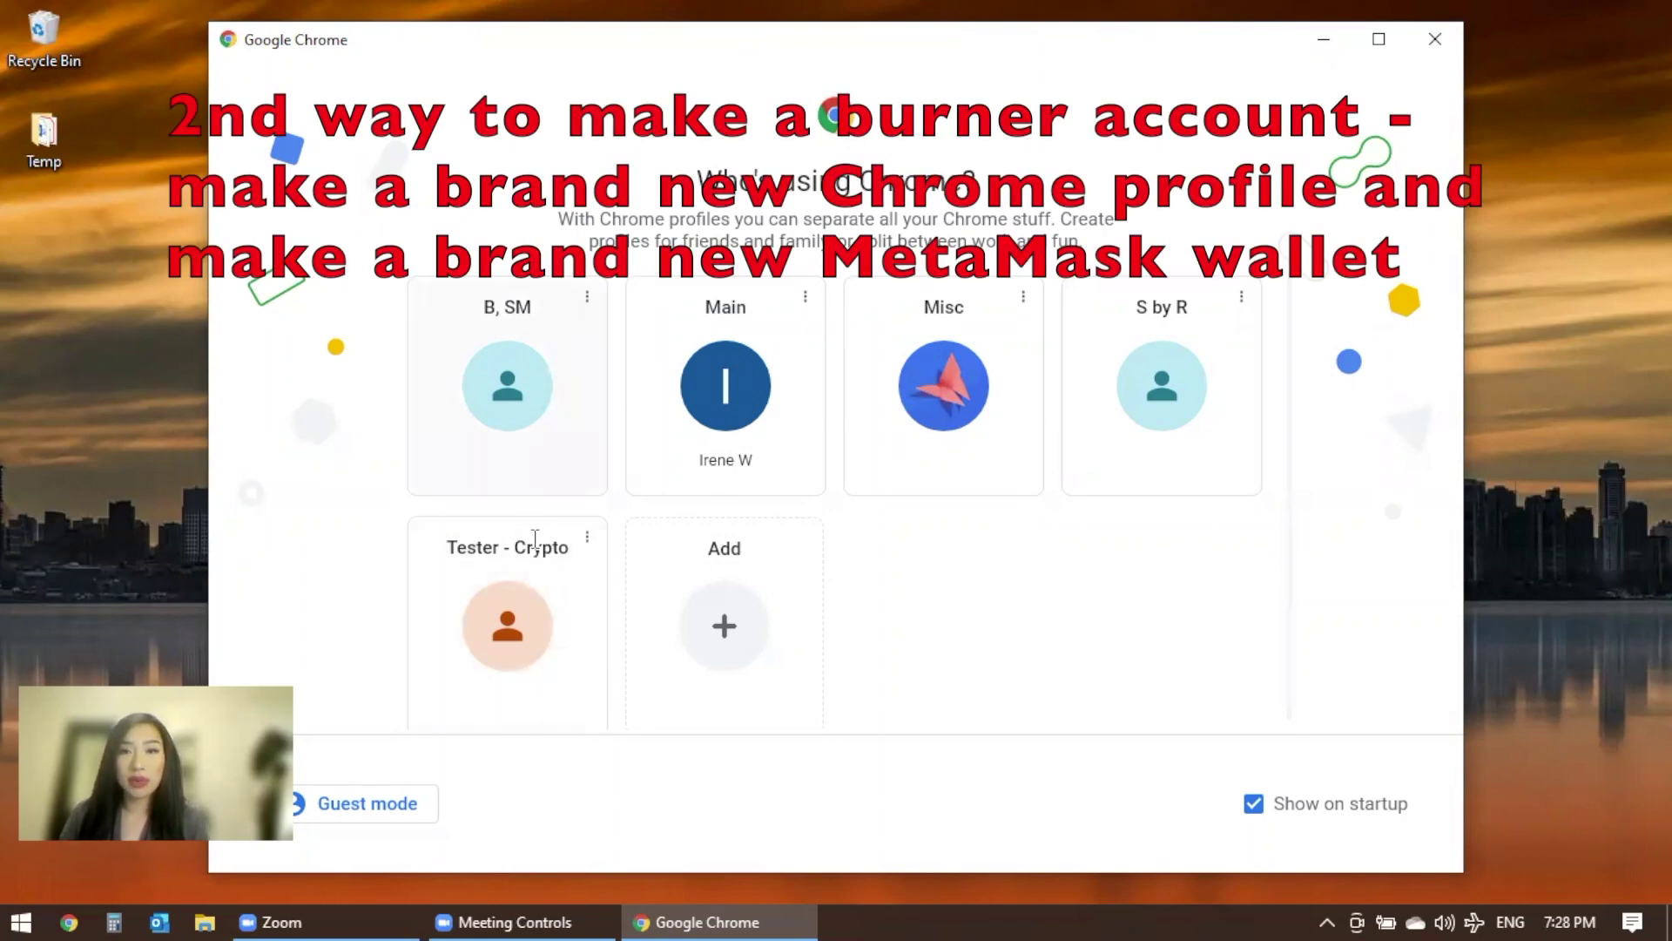
- Open a Tester - Crypto profile window, search 'metamask wallet' and land on metamask.io at 90% zoom
left_click(526, 609)
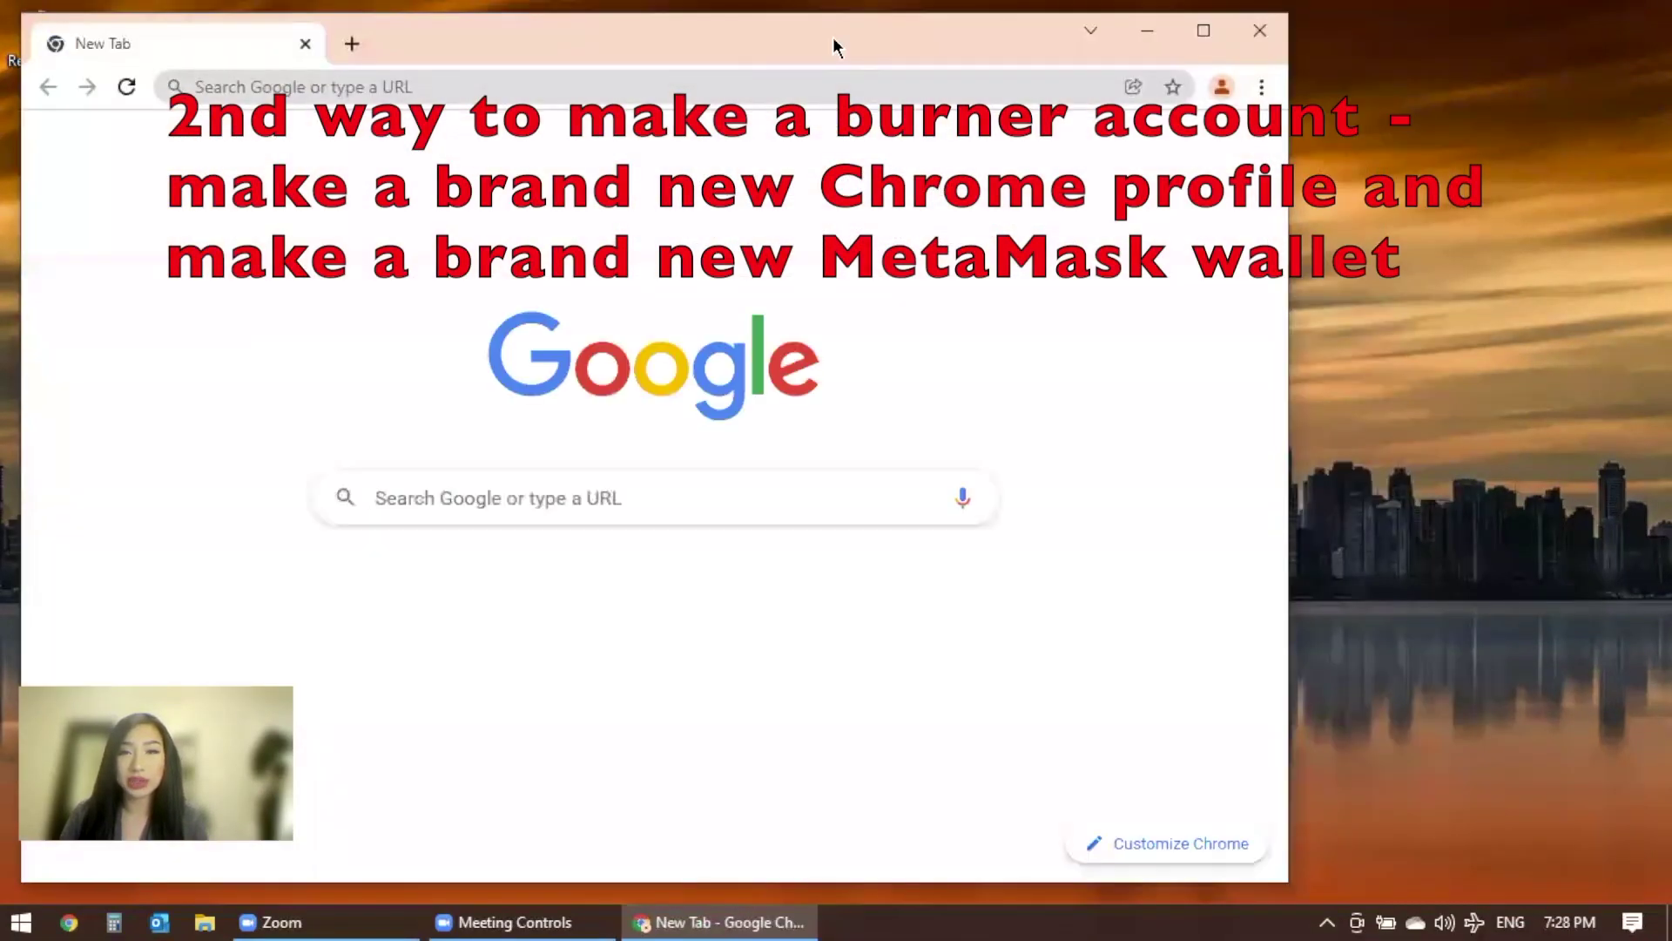
left_click_drag(818, 46, 1087, 39)
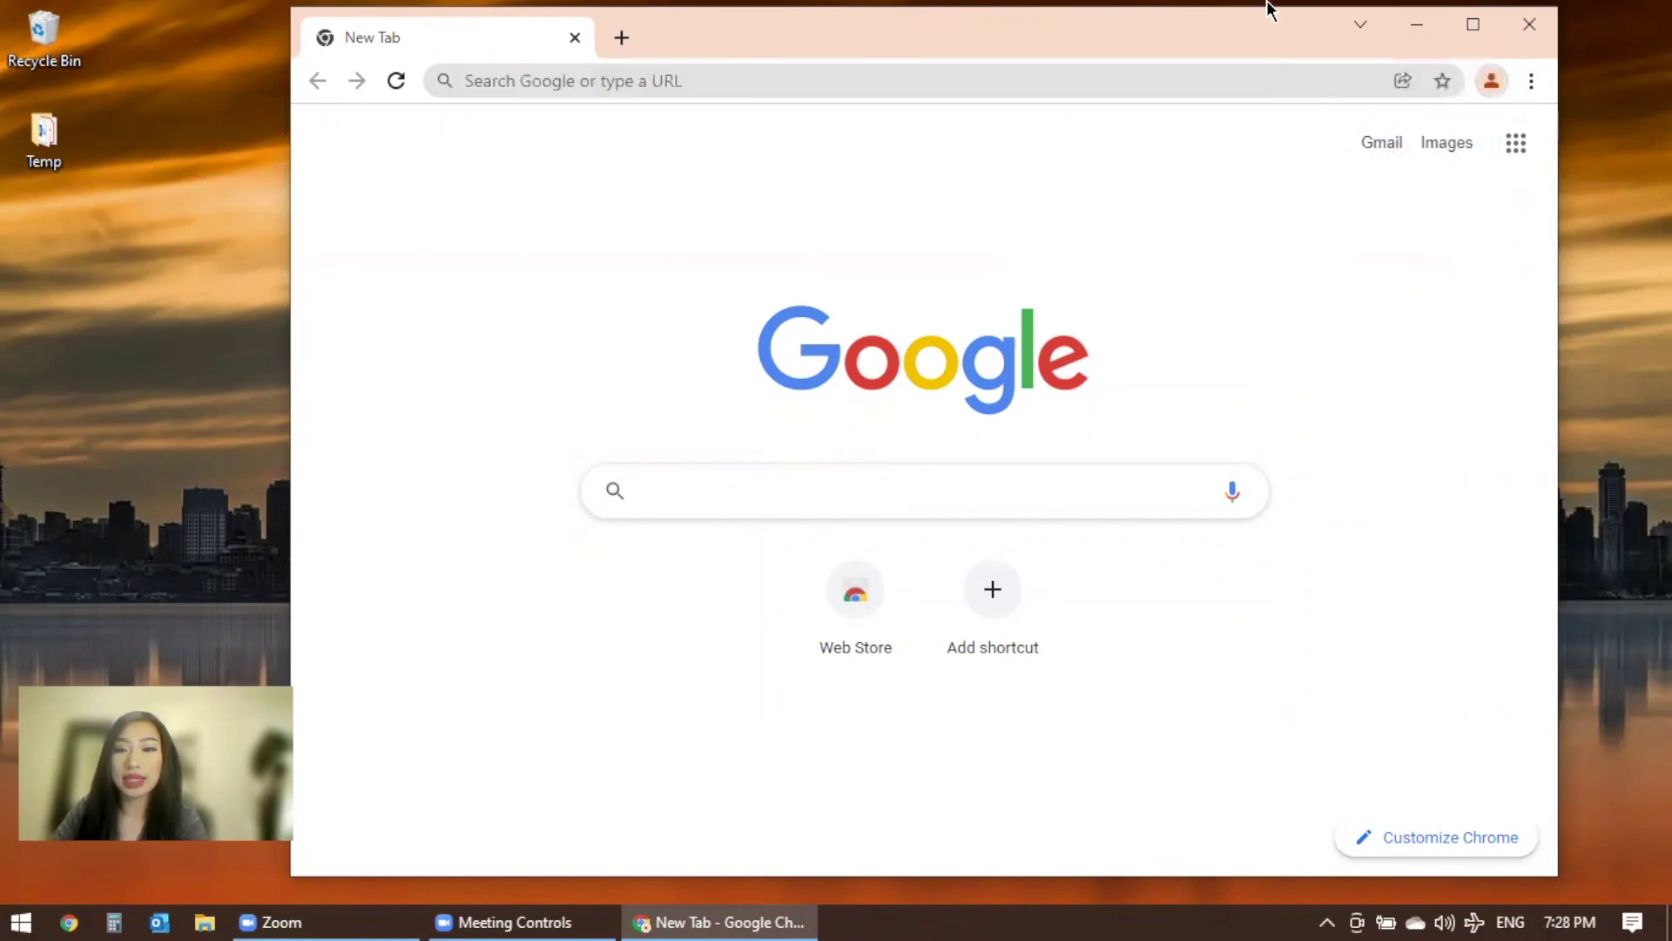
type("metamask")
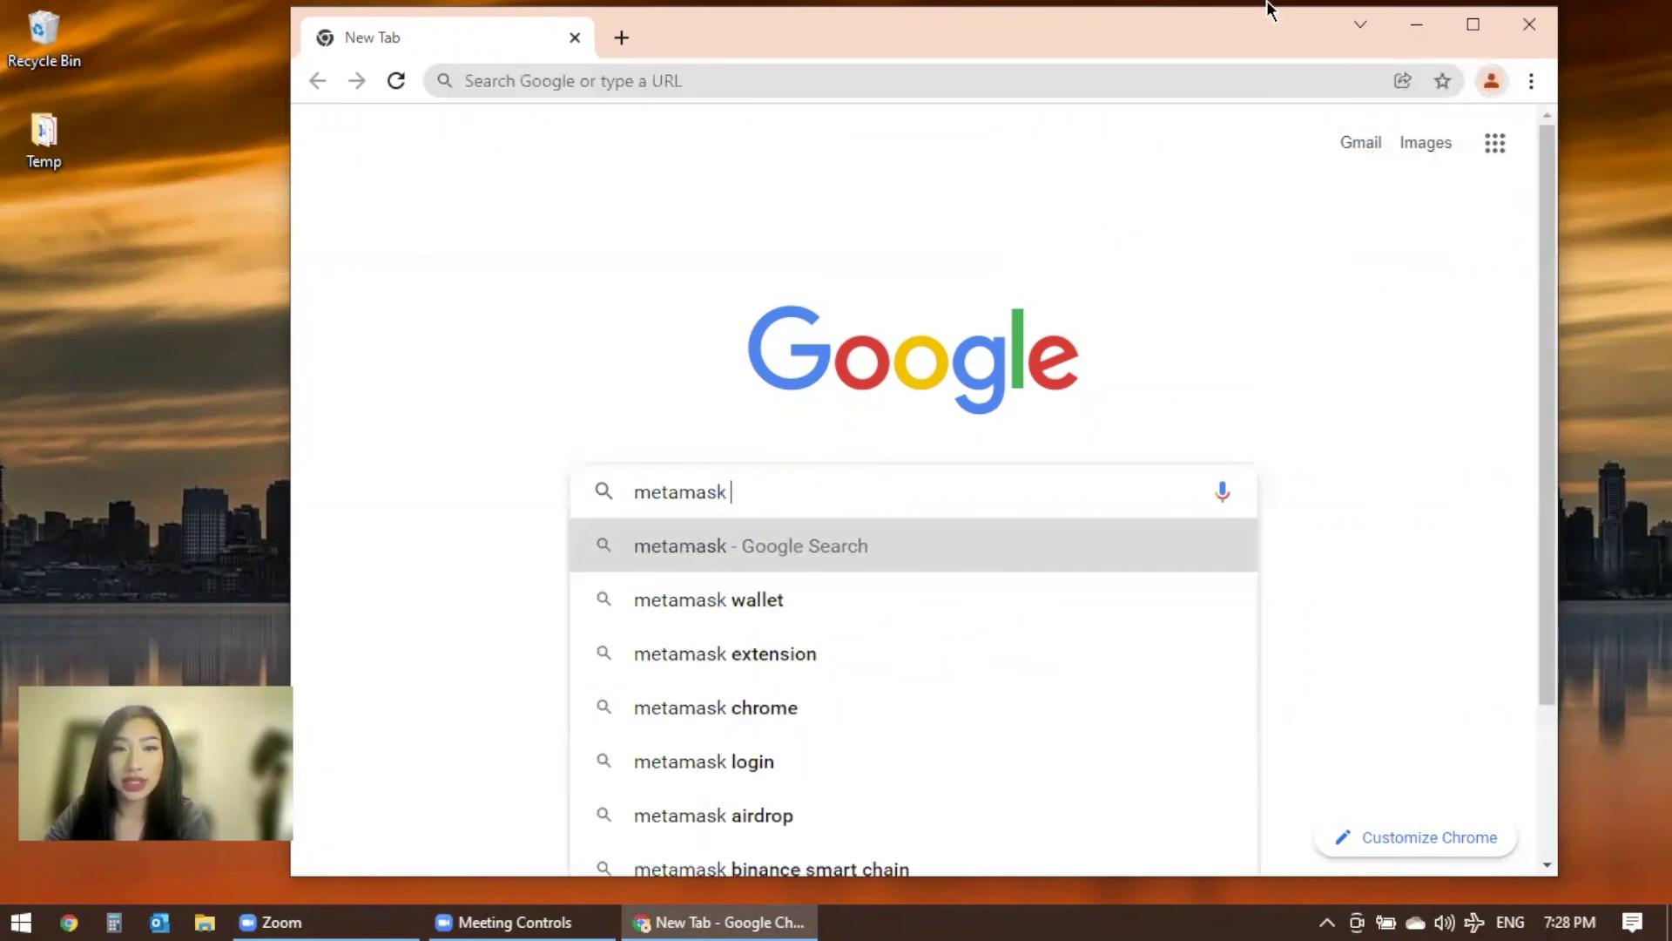
left_click(826, 599)
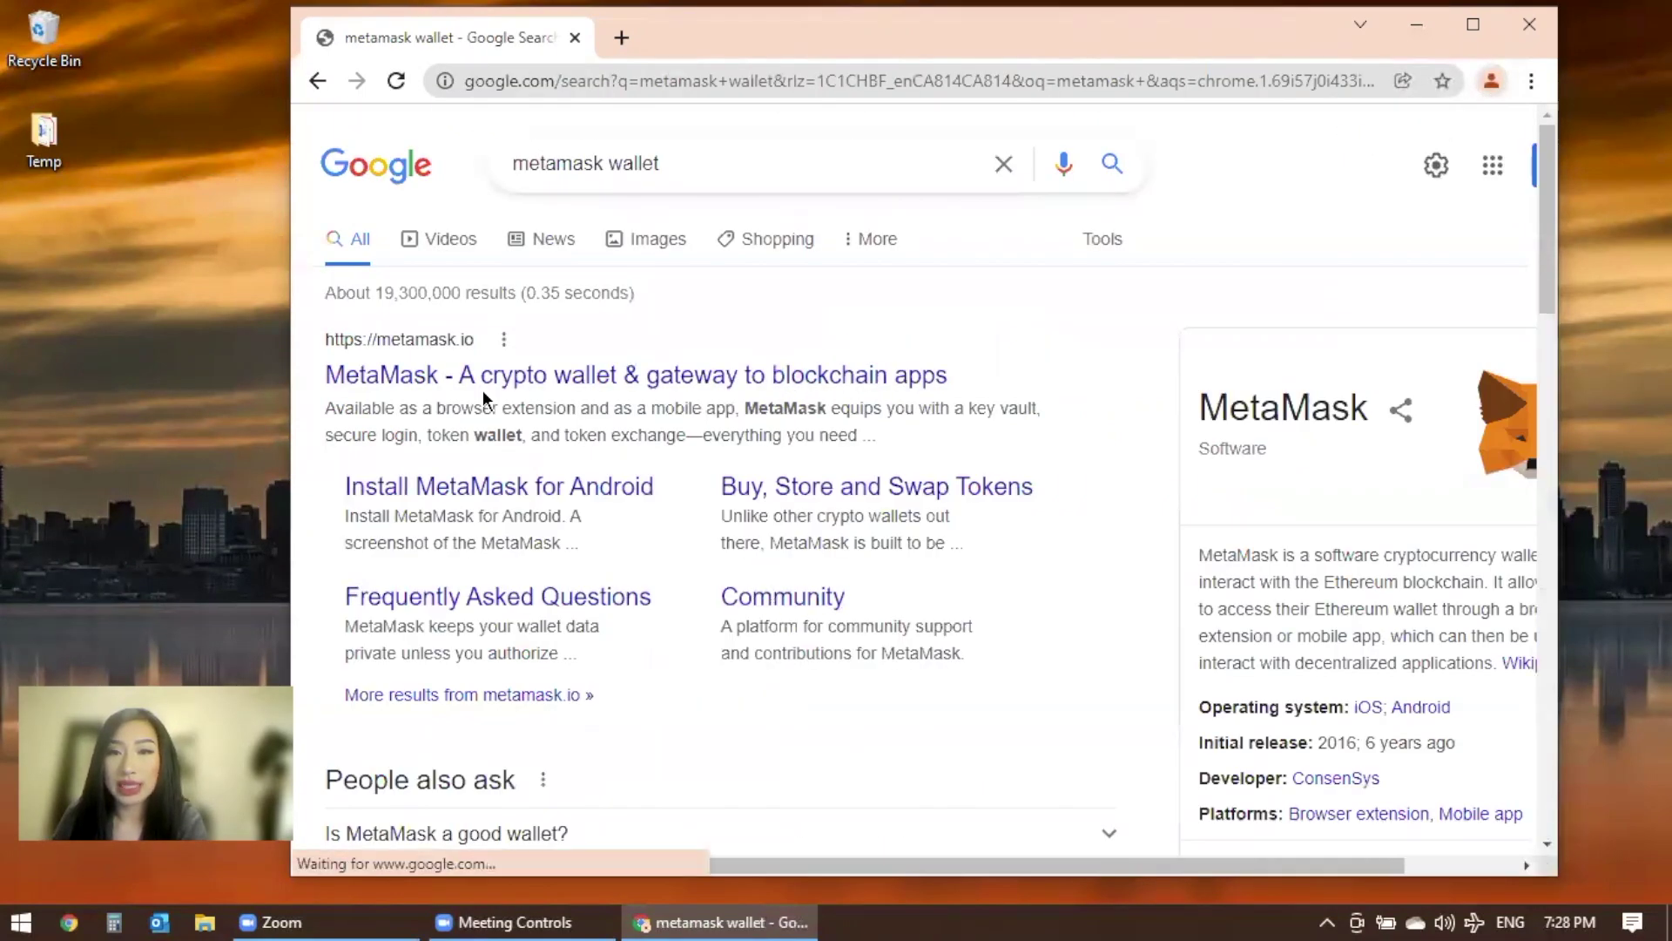
left_click(536, 373)
key("ctrl+minus")
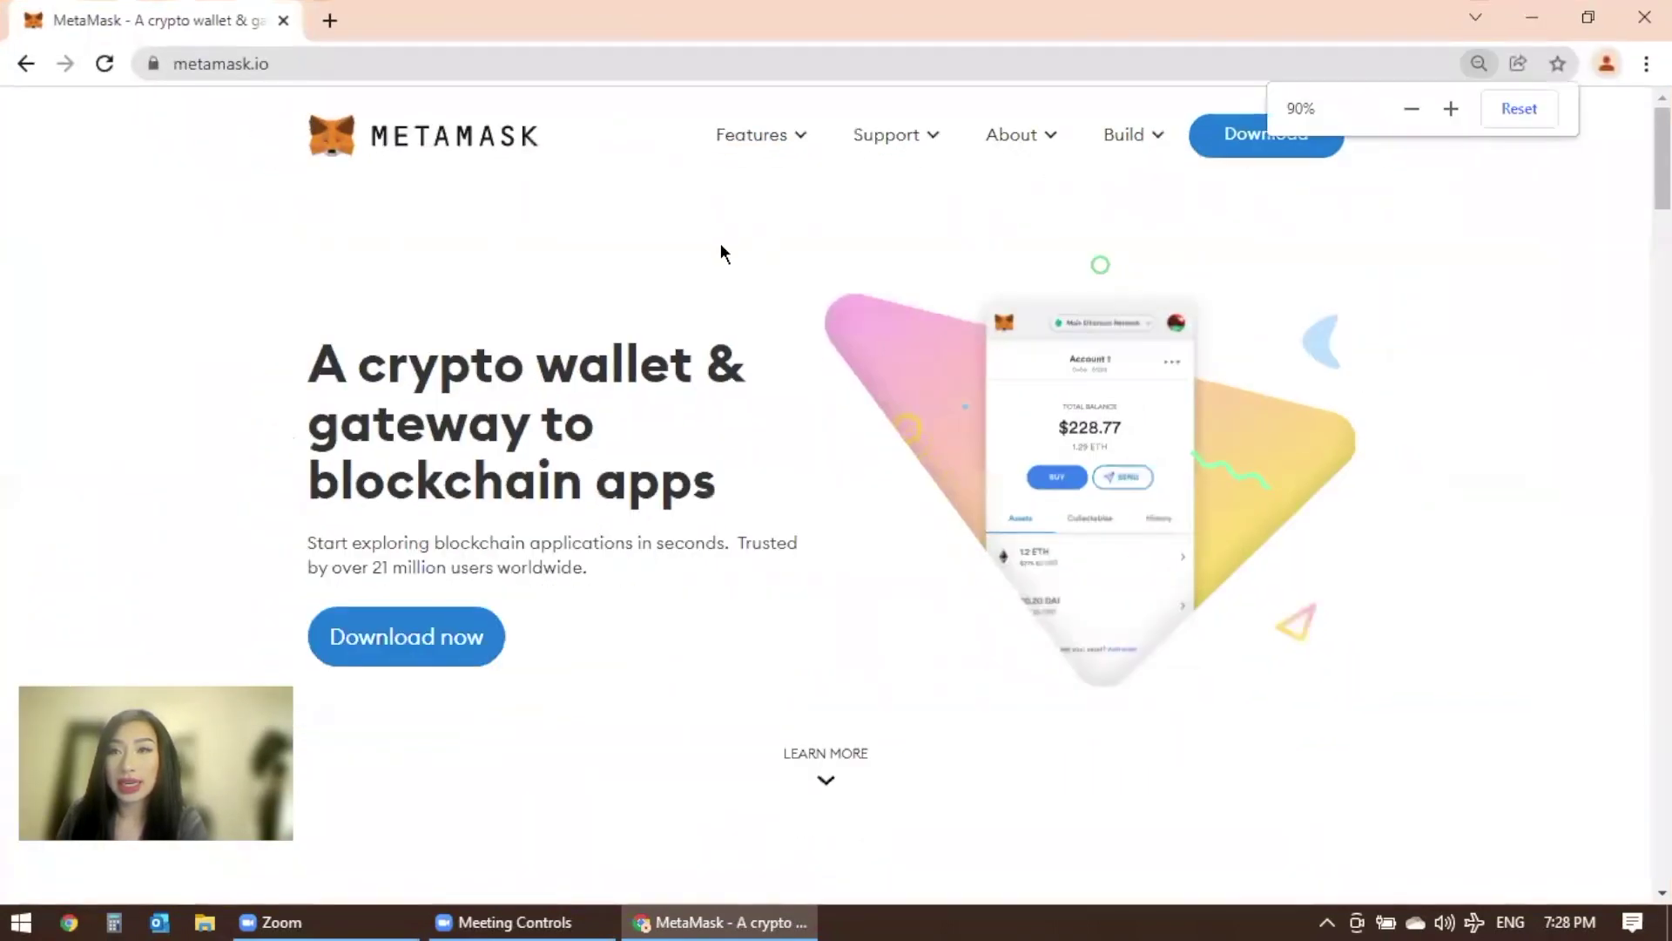
scroll(522, 391, "down", 5)
scroll(440, 353, "up", 5)
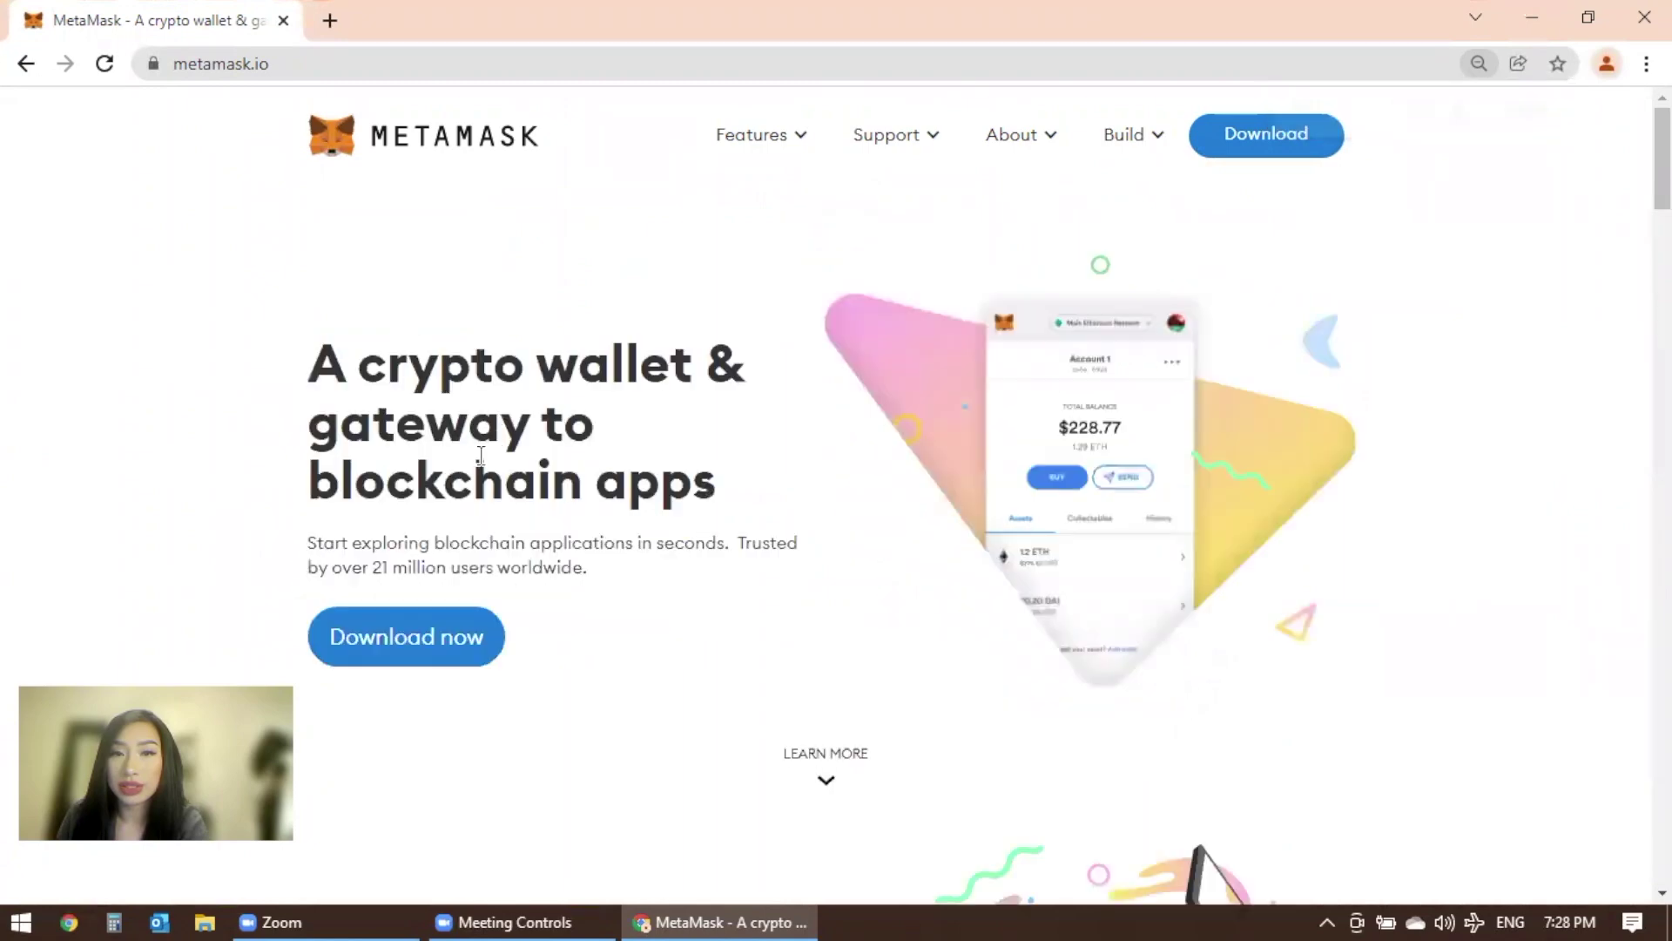
- Follow Download now and Install MetaMask for Chrome to reach the Chrome Web Store listing
left_click(418, 635)
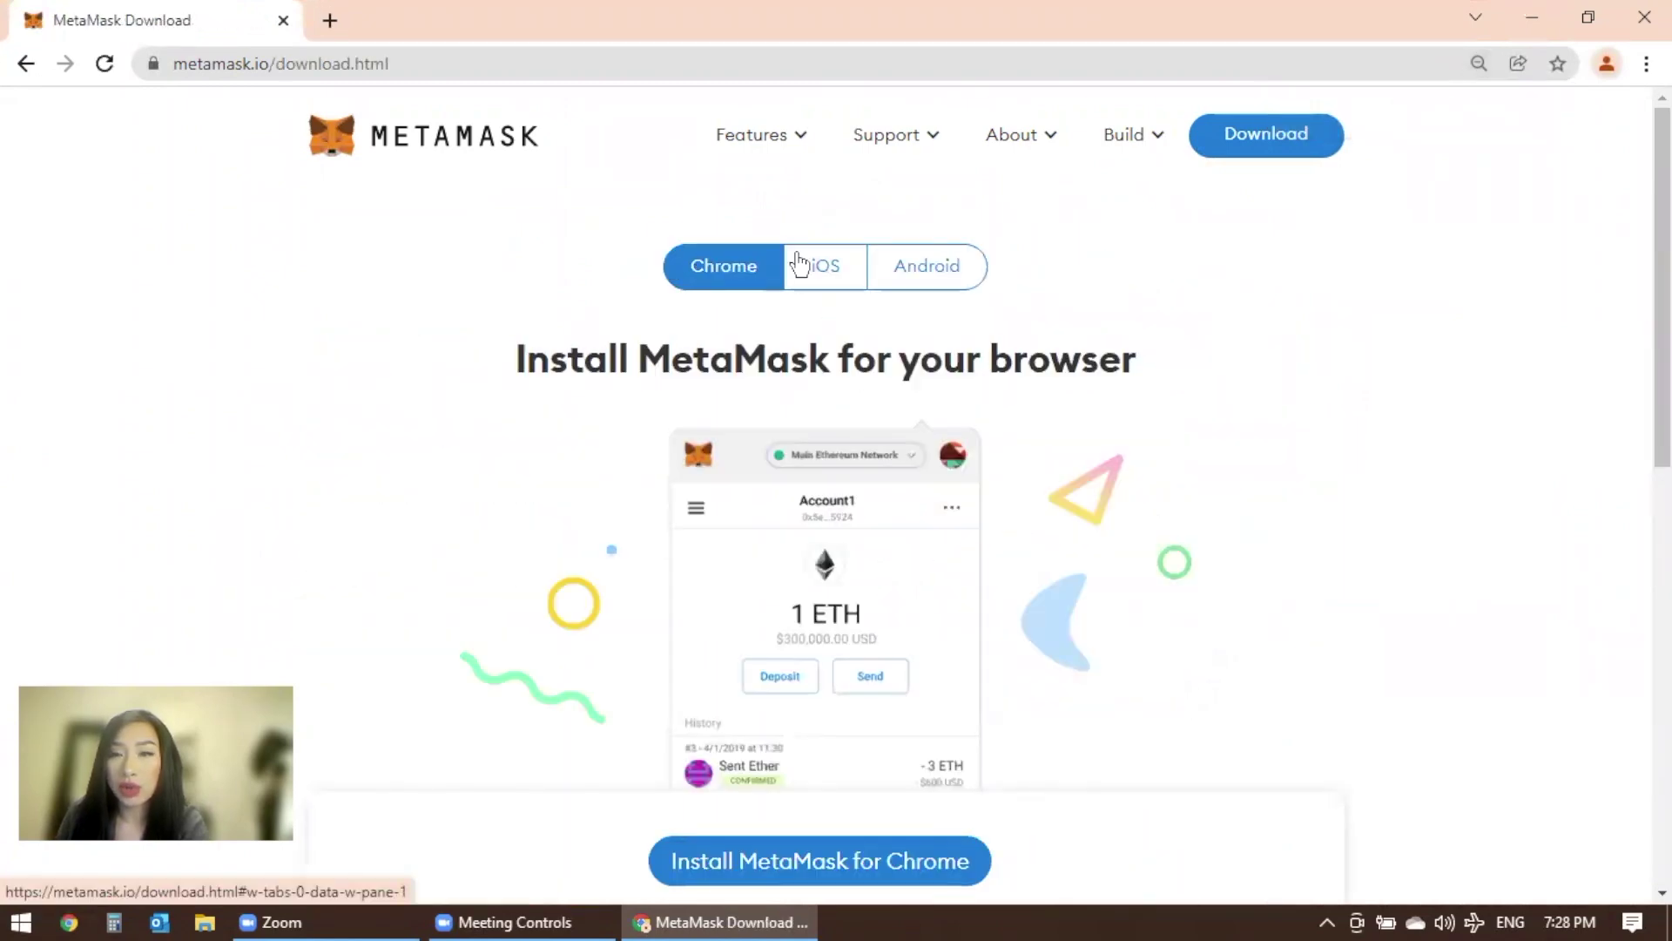
scroll(811, 288, "down", 4)
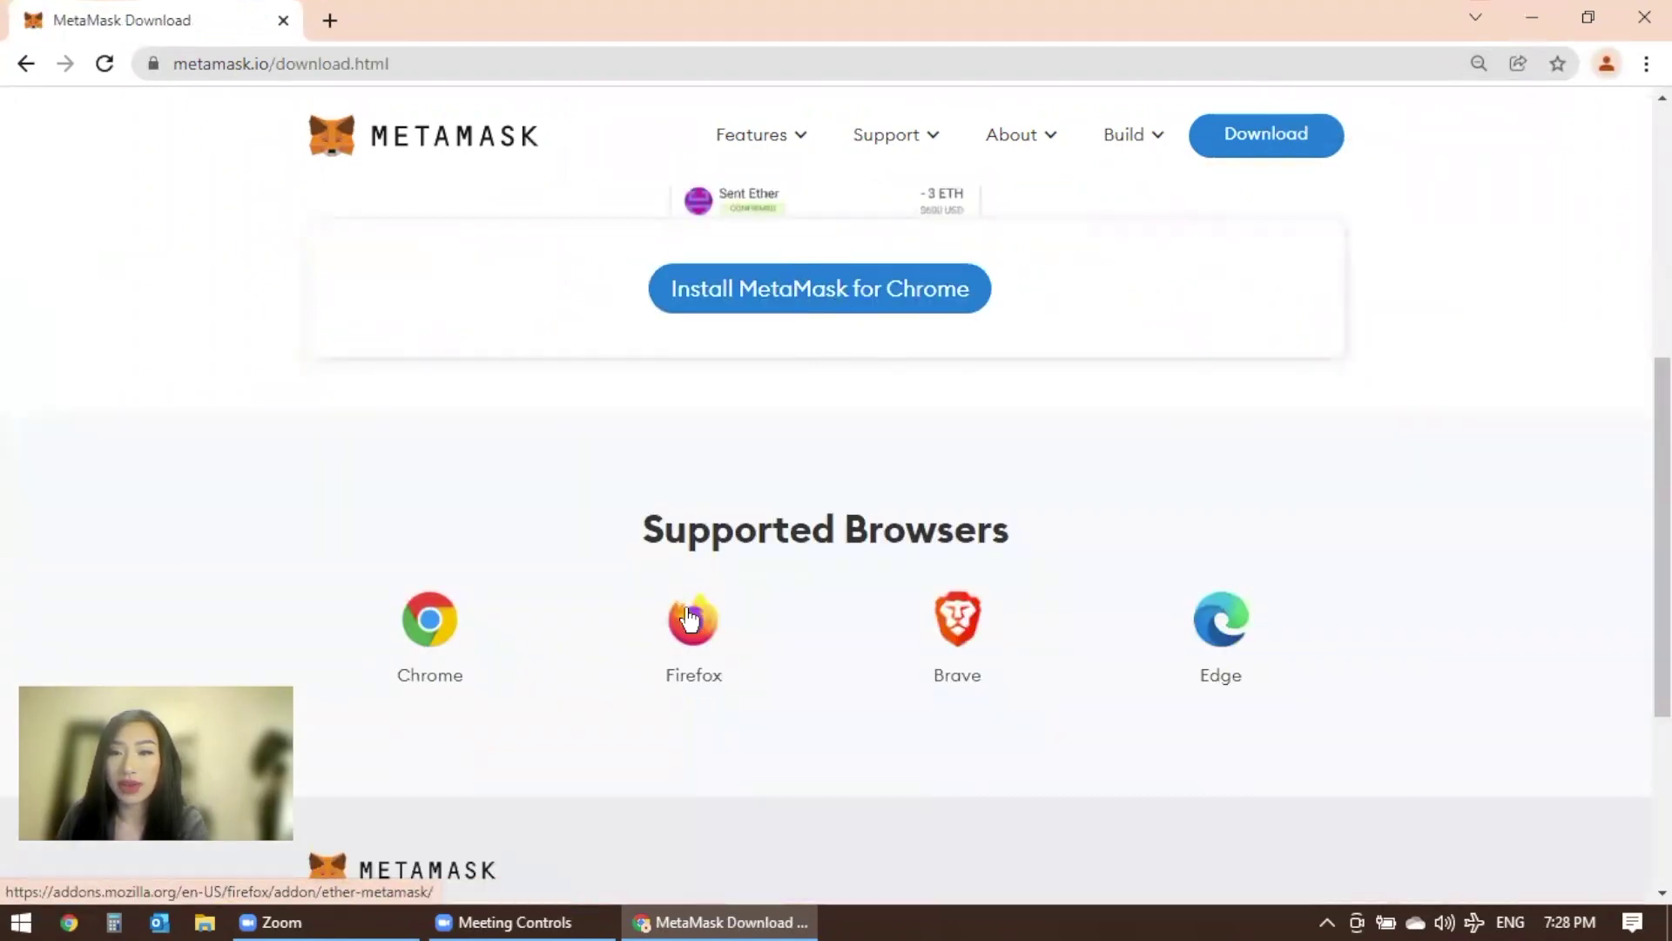
scroll(955, 543, "up", 4)
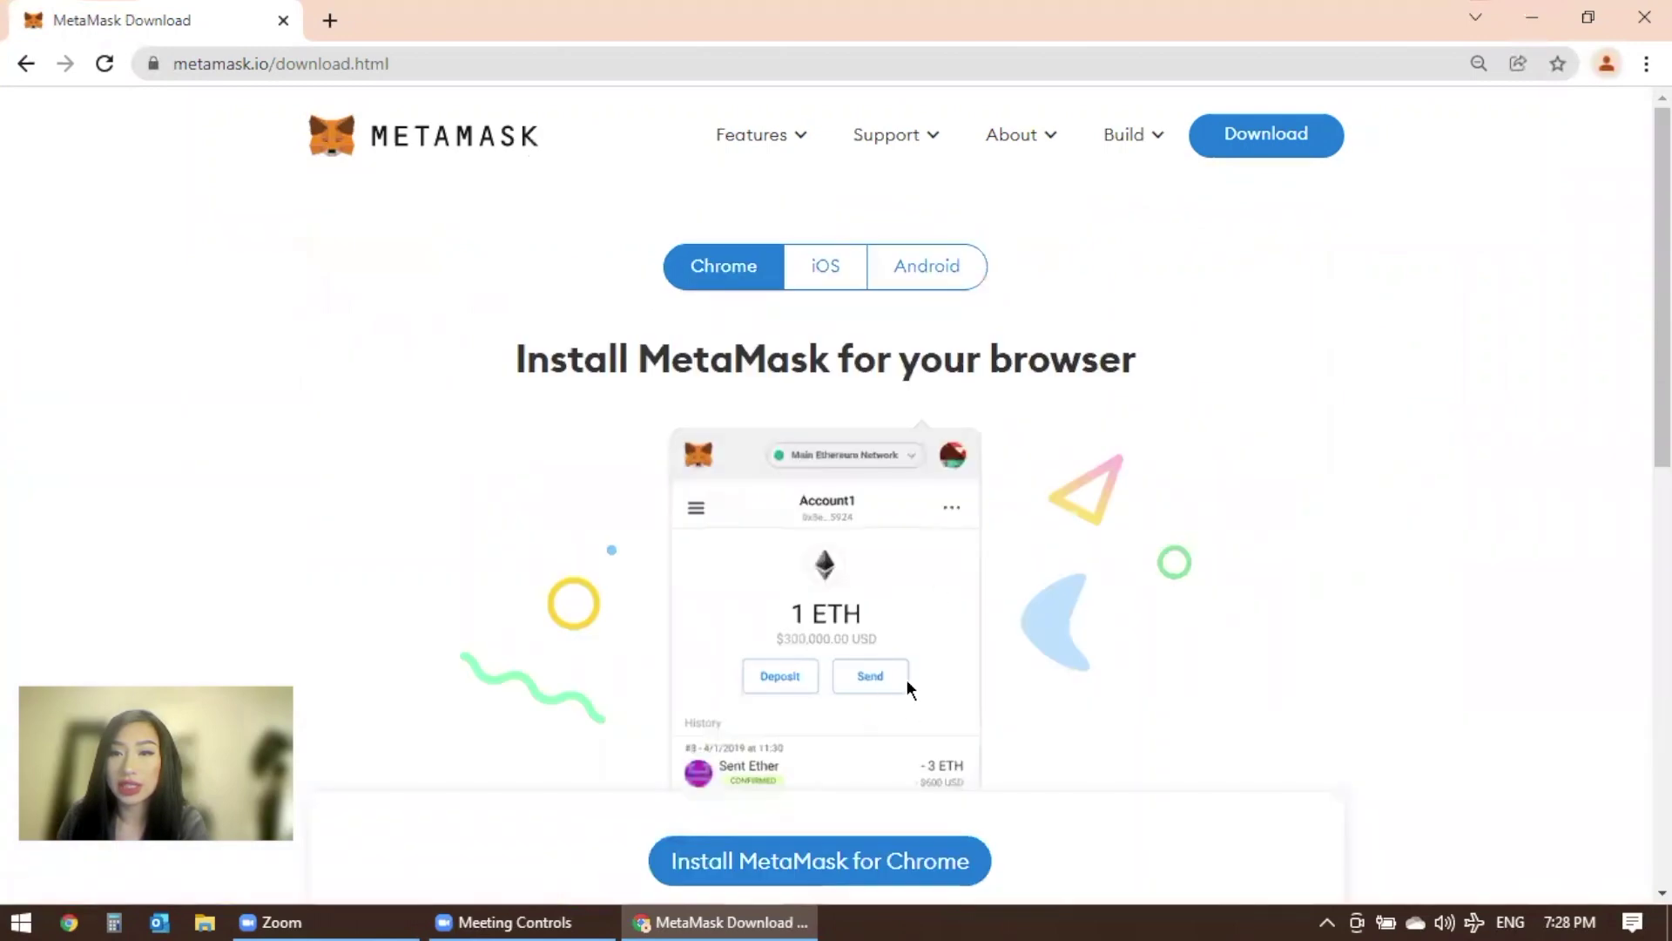
scroll(906, 680, "down", 4)
left_click(776, 293)
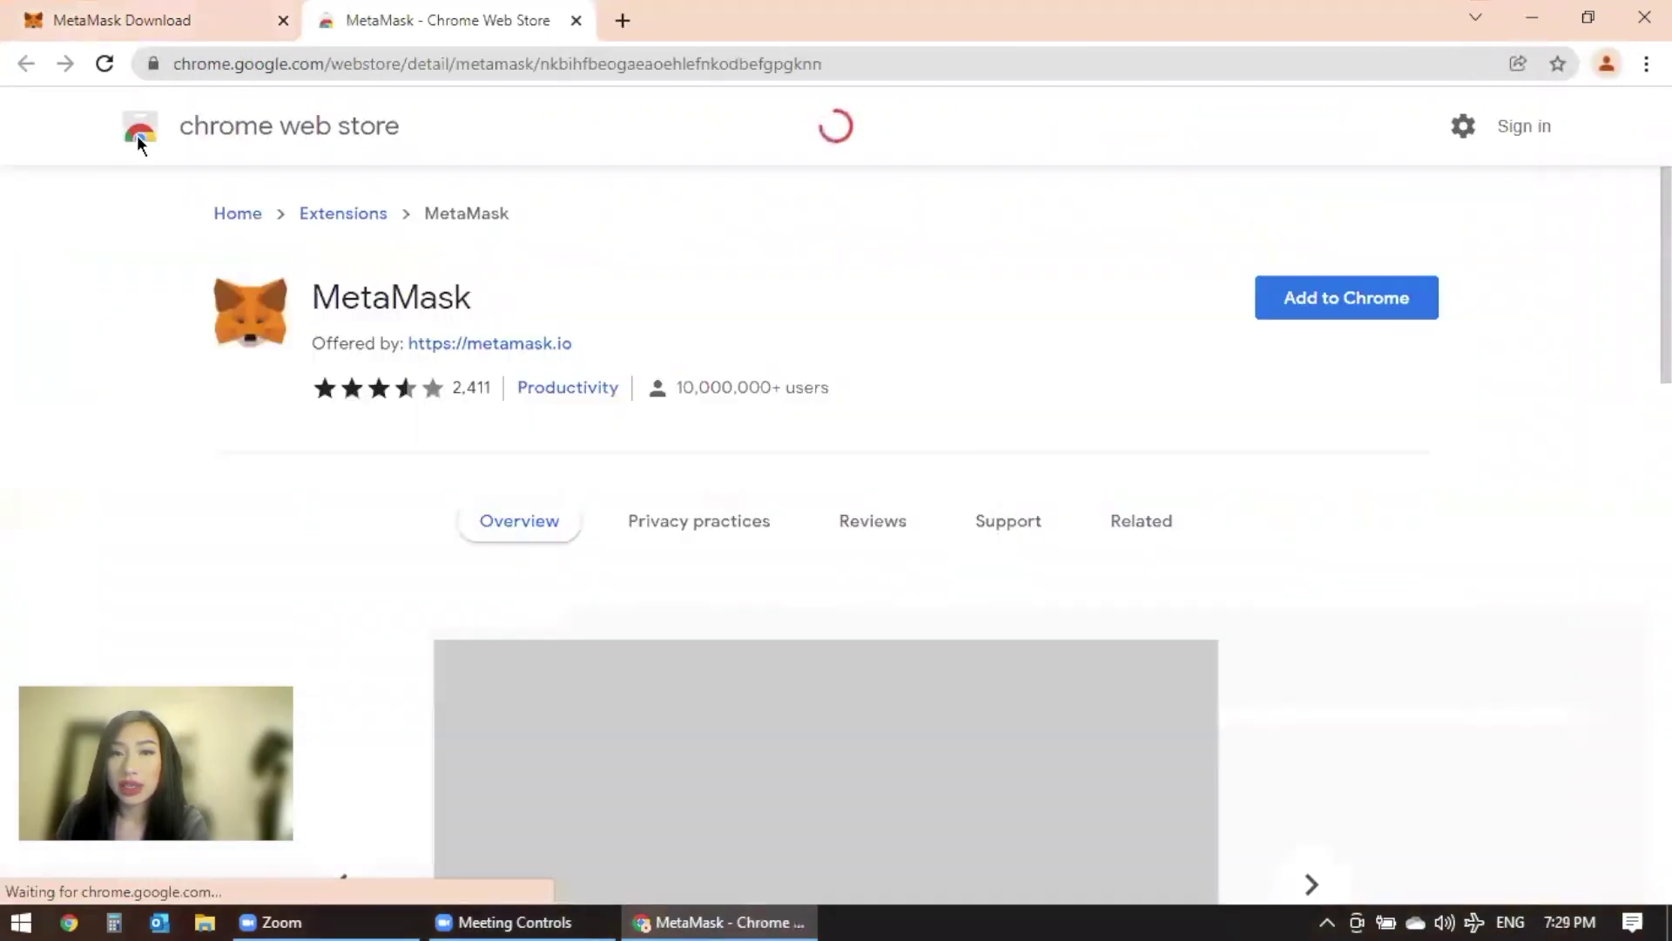
- Add MetaMask to Chrome, pin it to the toolbar and hit Get Started
left_click(1357, 308)
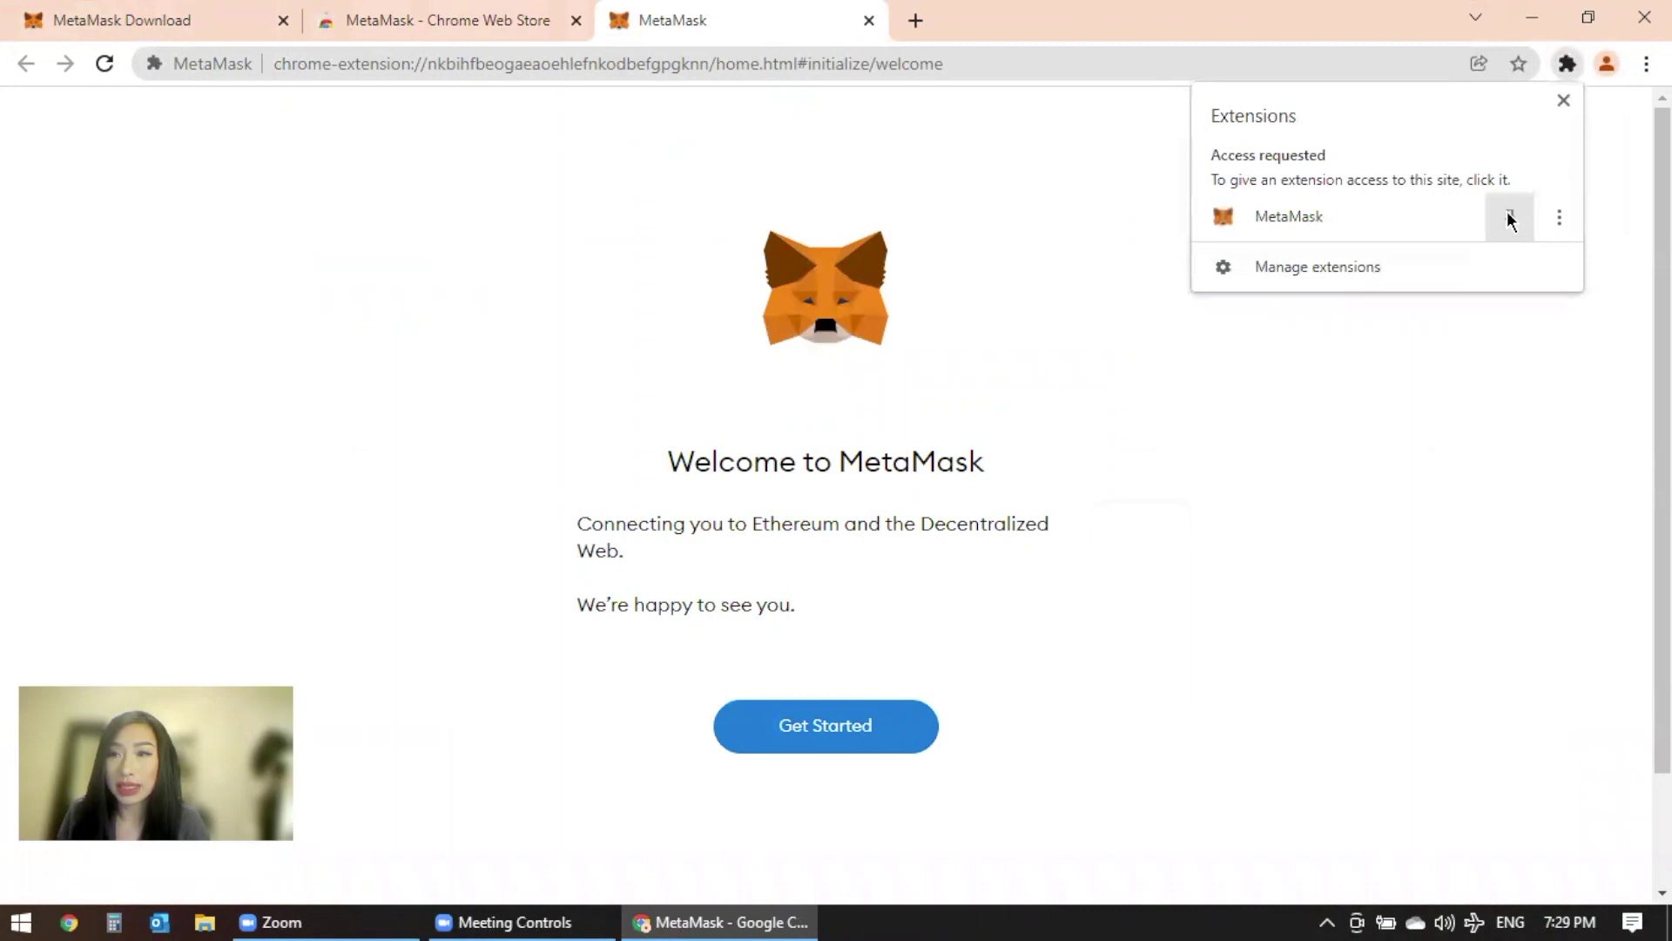
left_click(1509, 215)
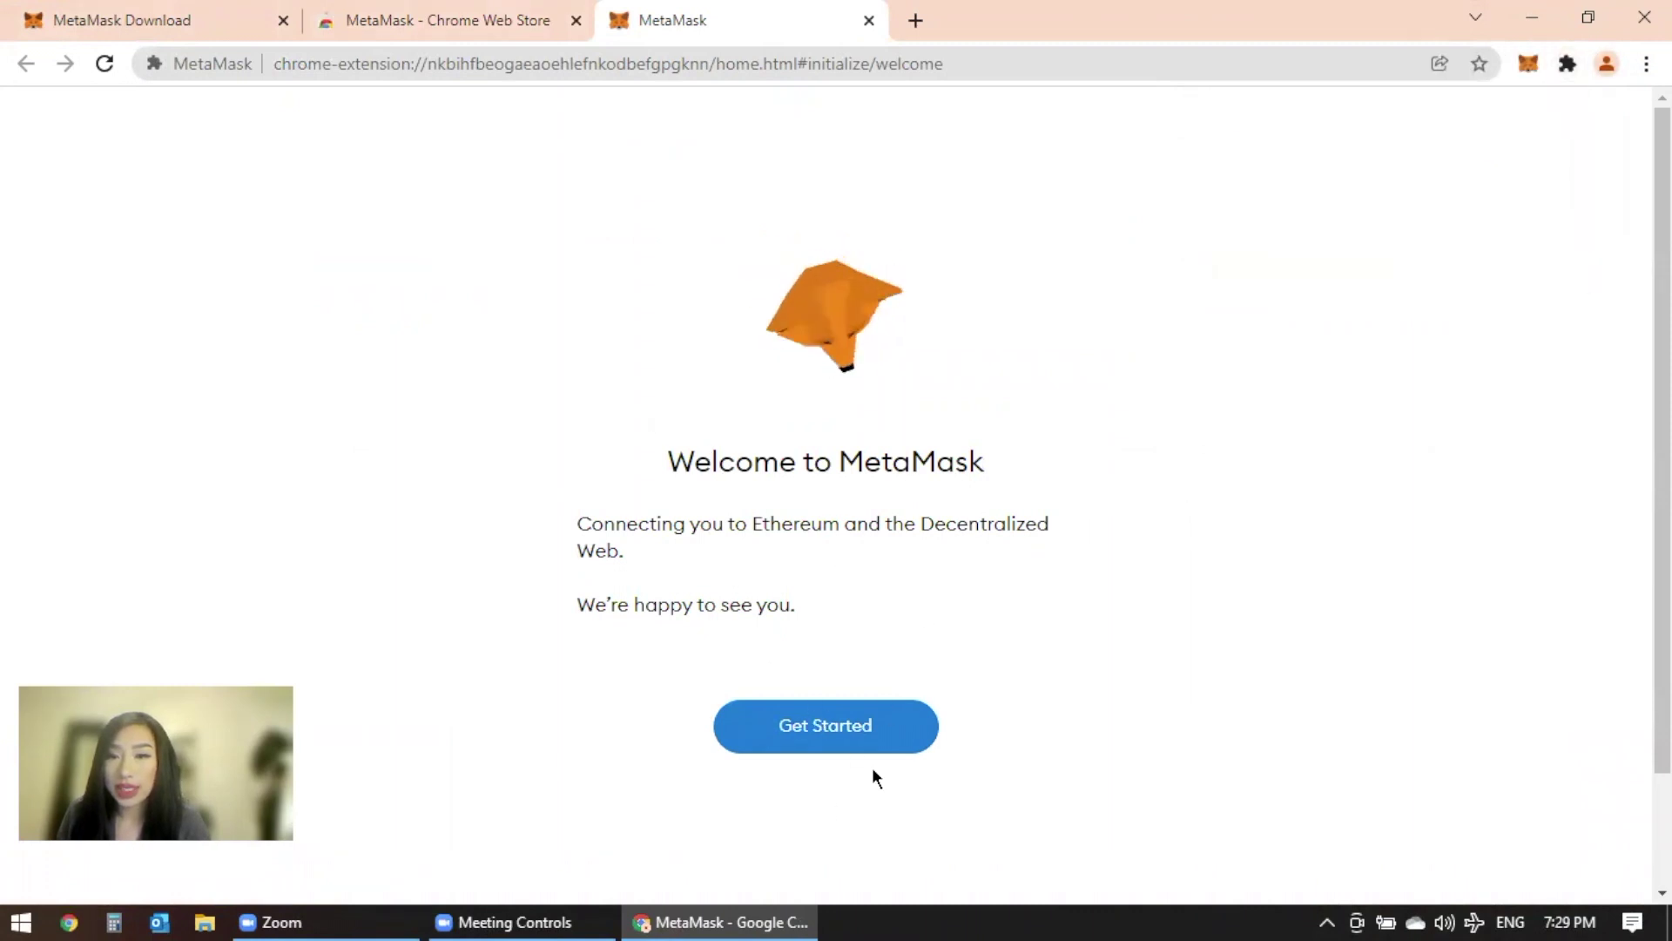
left_click(872, 744)
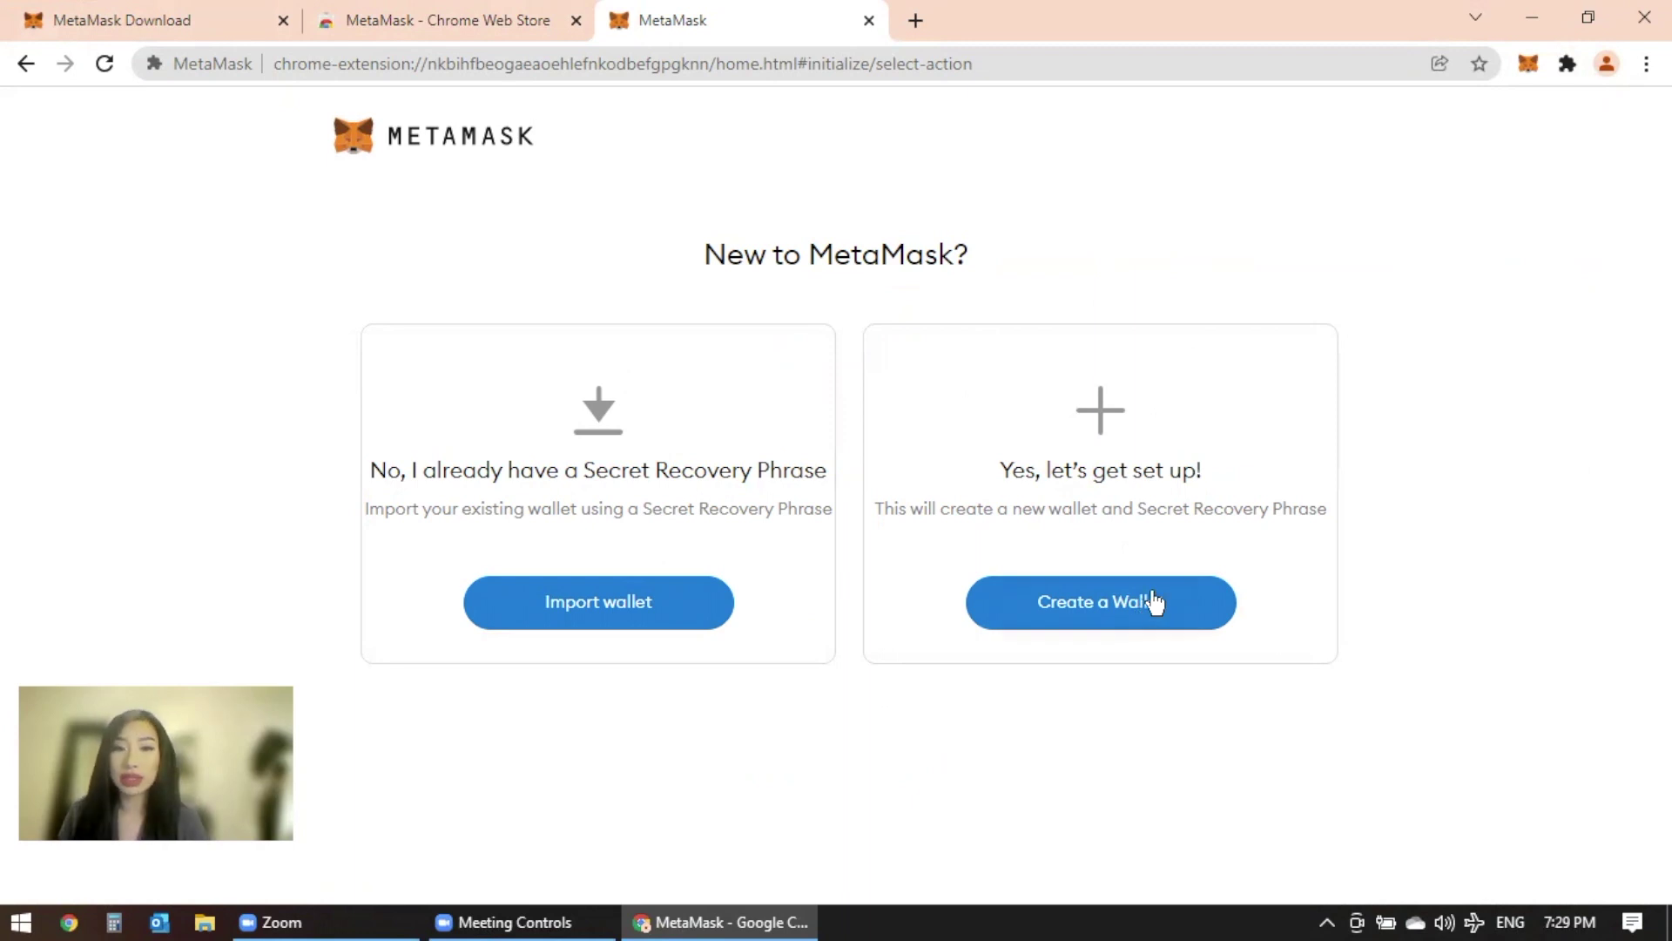
- Choose Create a Wallet and decline usage-data sharing with No Thanks
left_click(1101, 601)
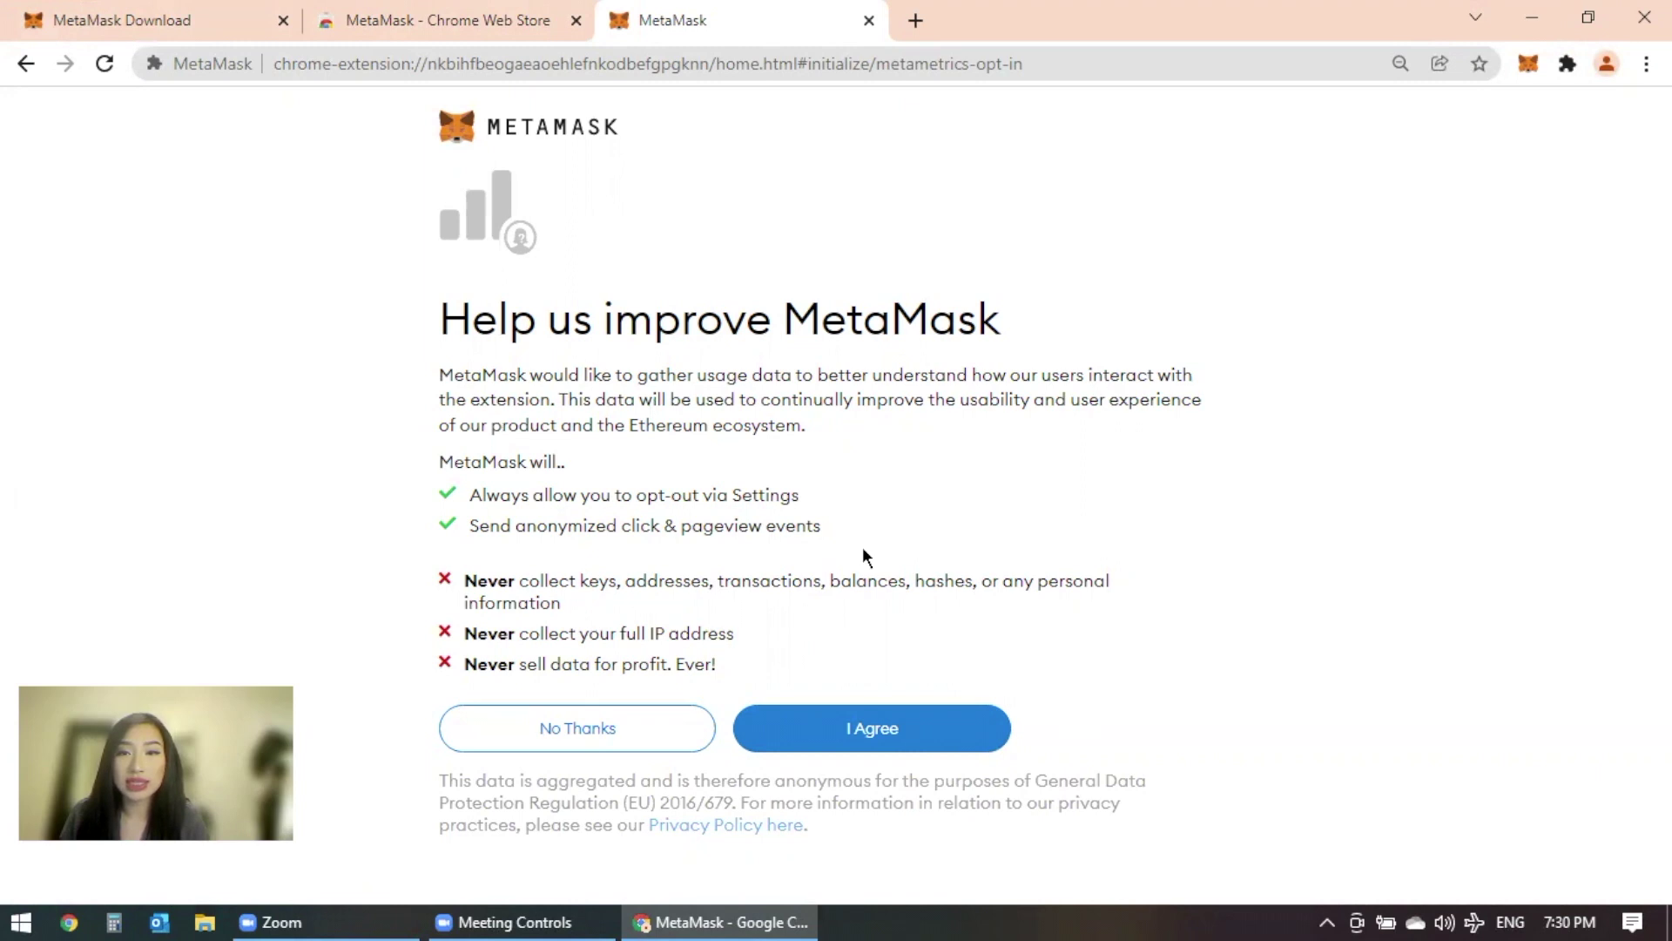
left_click(579, 731)
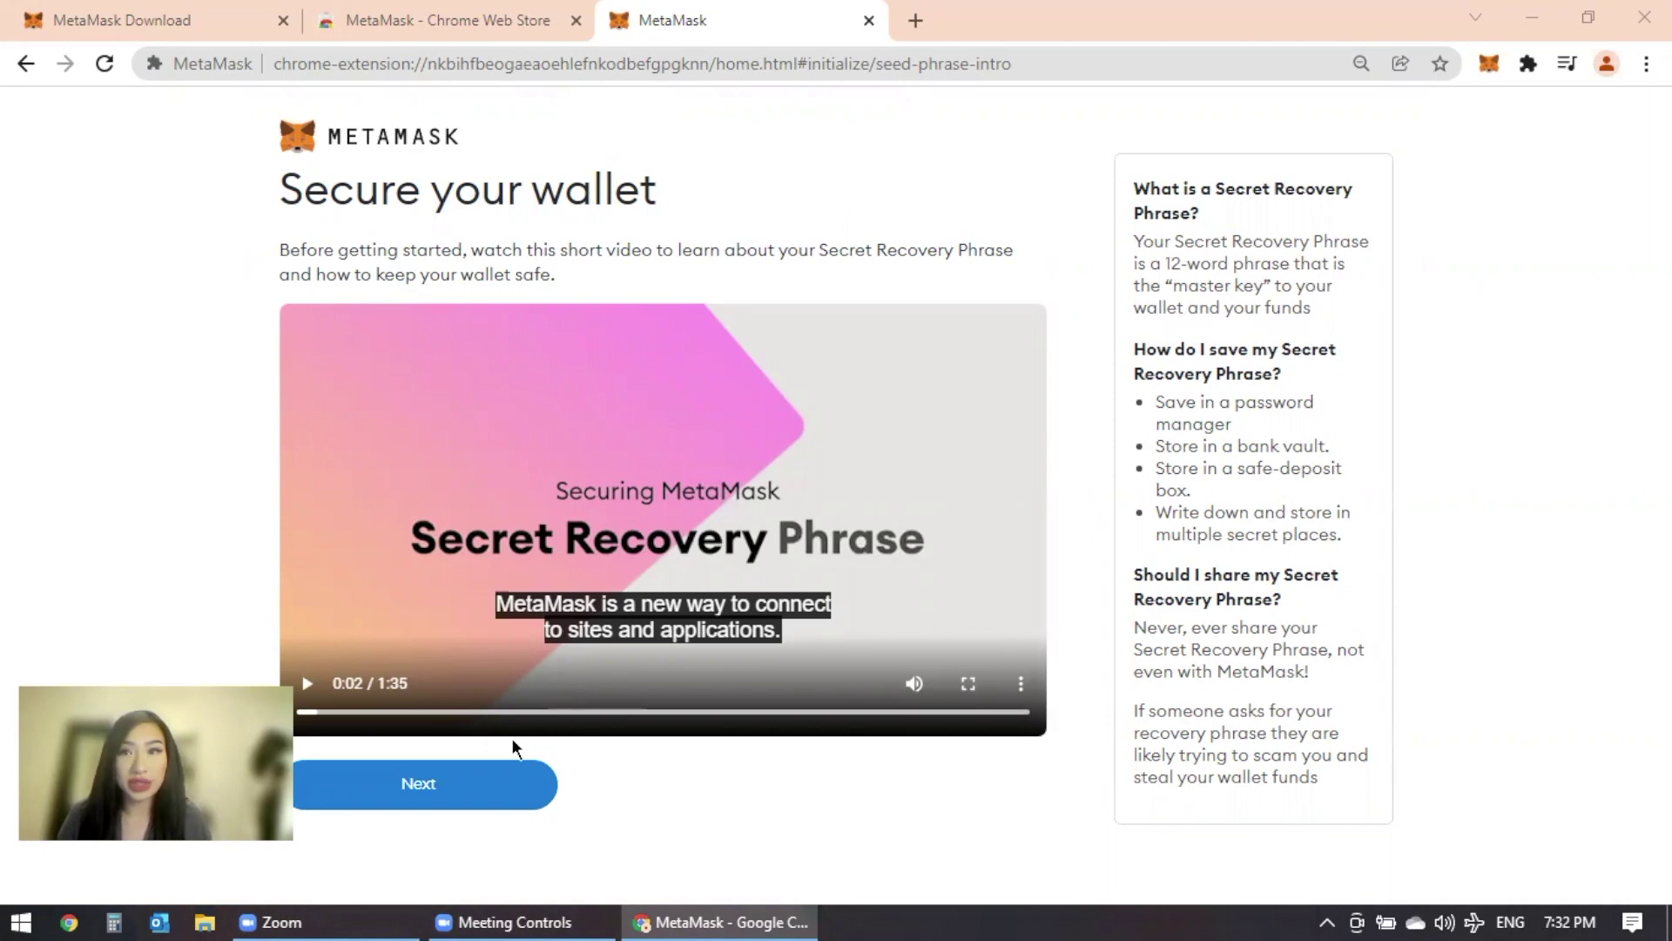
- Complete the recovery-phrase backup with All Done, reaching Account 1 with 0 ETH, and reopen the popup
left_click(444, 783)
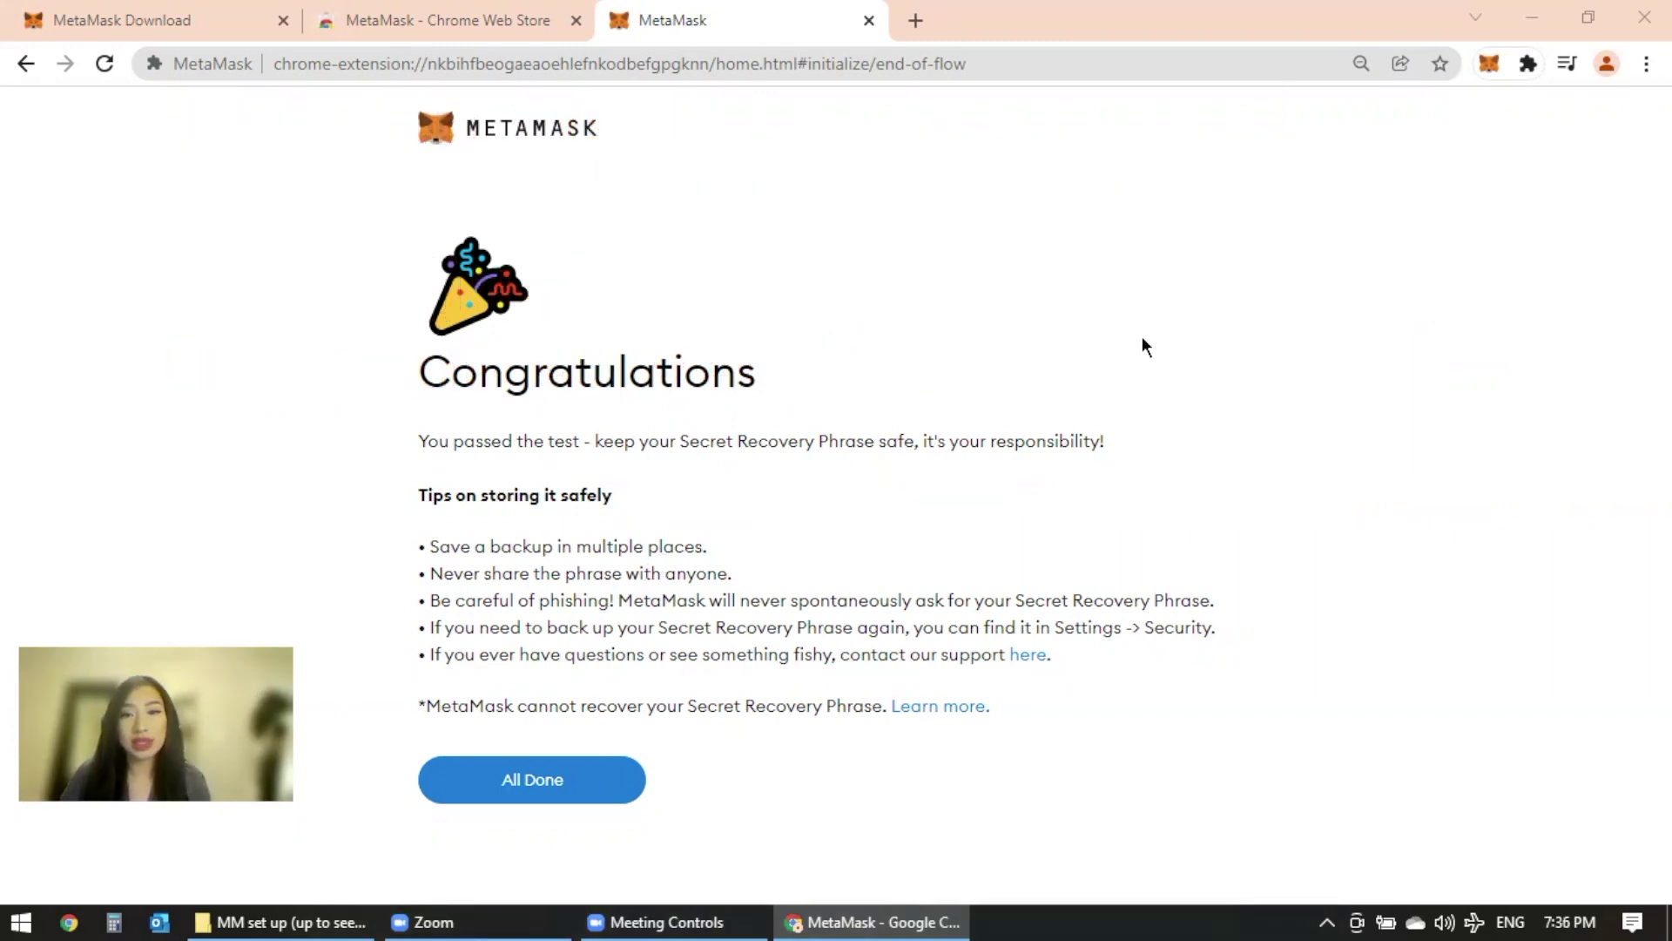
left_click(533, 781)
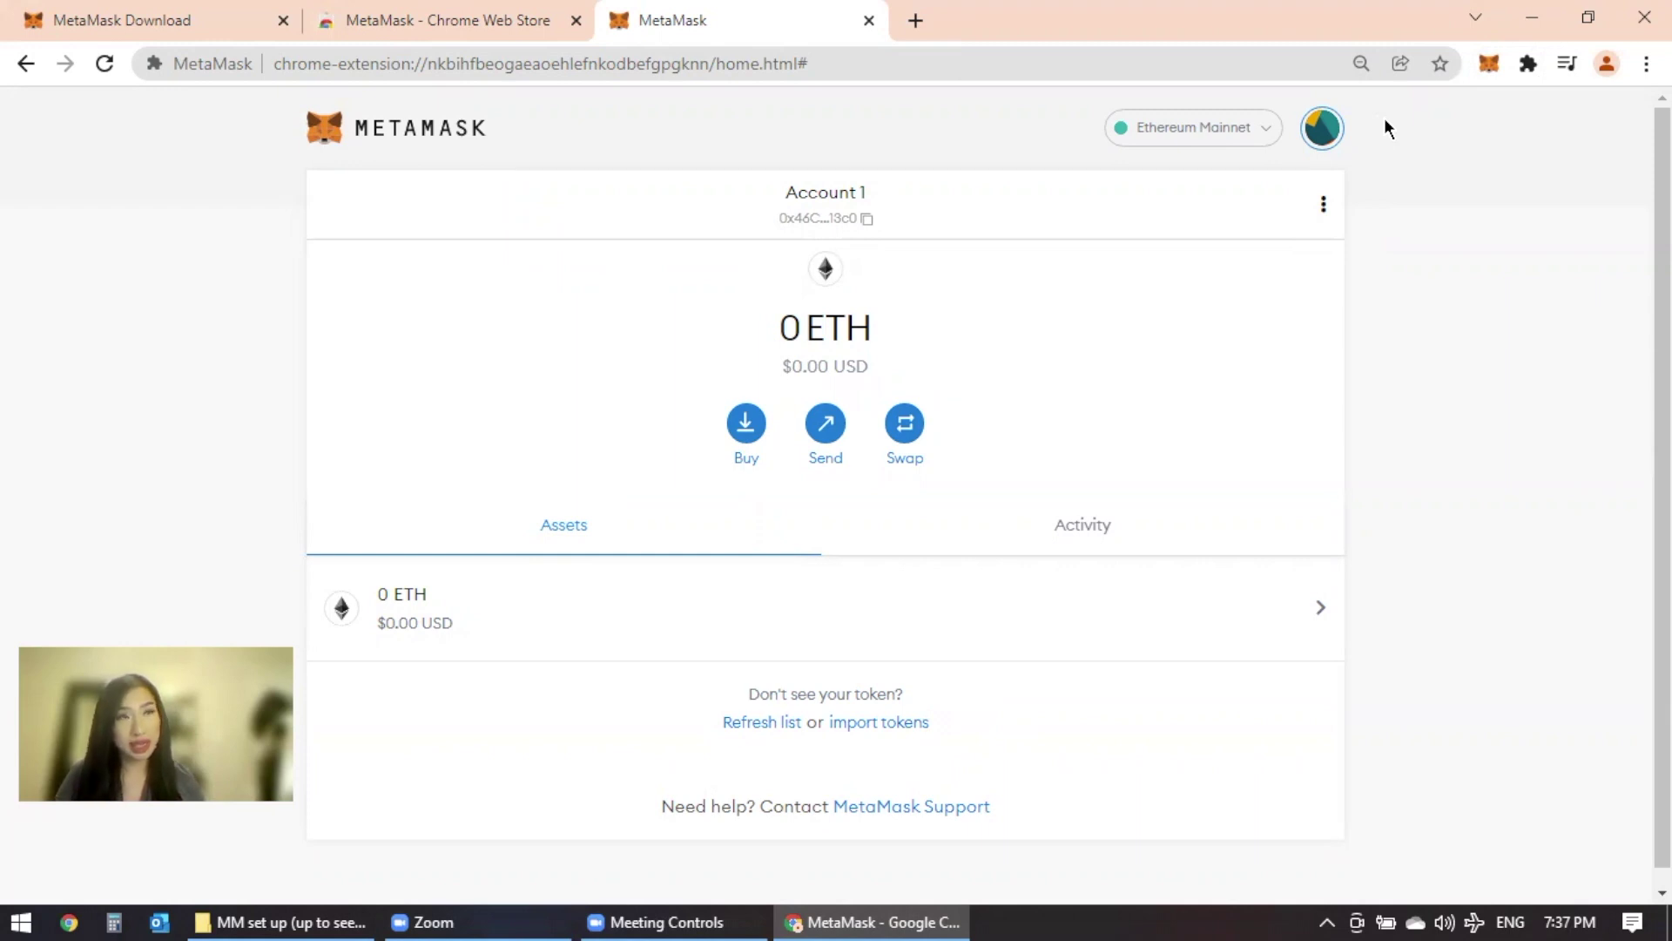
key("alt+shift+m")
left_click(1484, 189)
- View the account on Etherscan showing 0 Ether and no transactions, then return to the wallet popup
left_click(1385, 235)
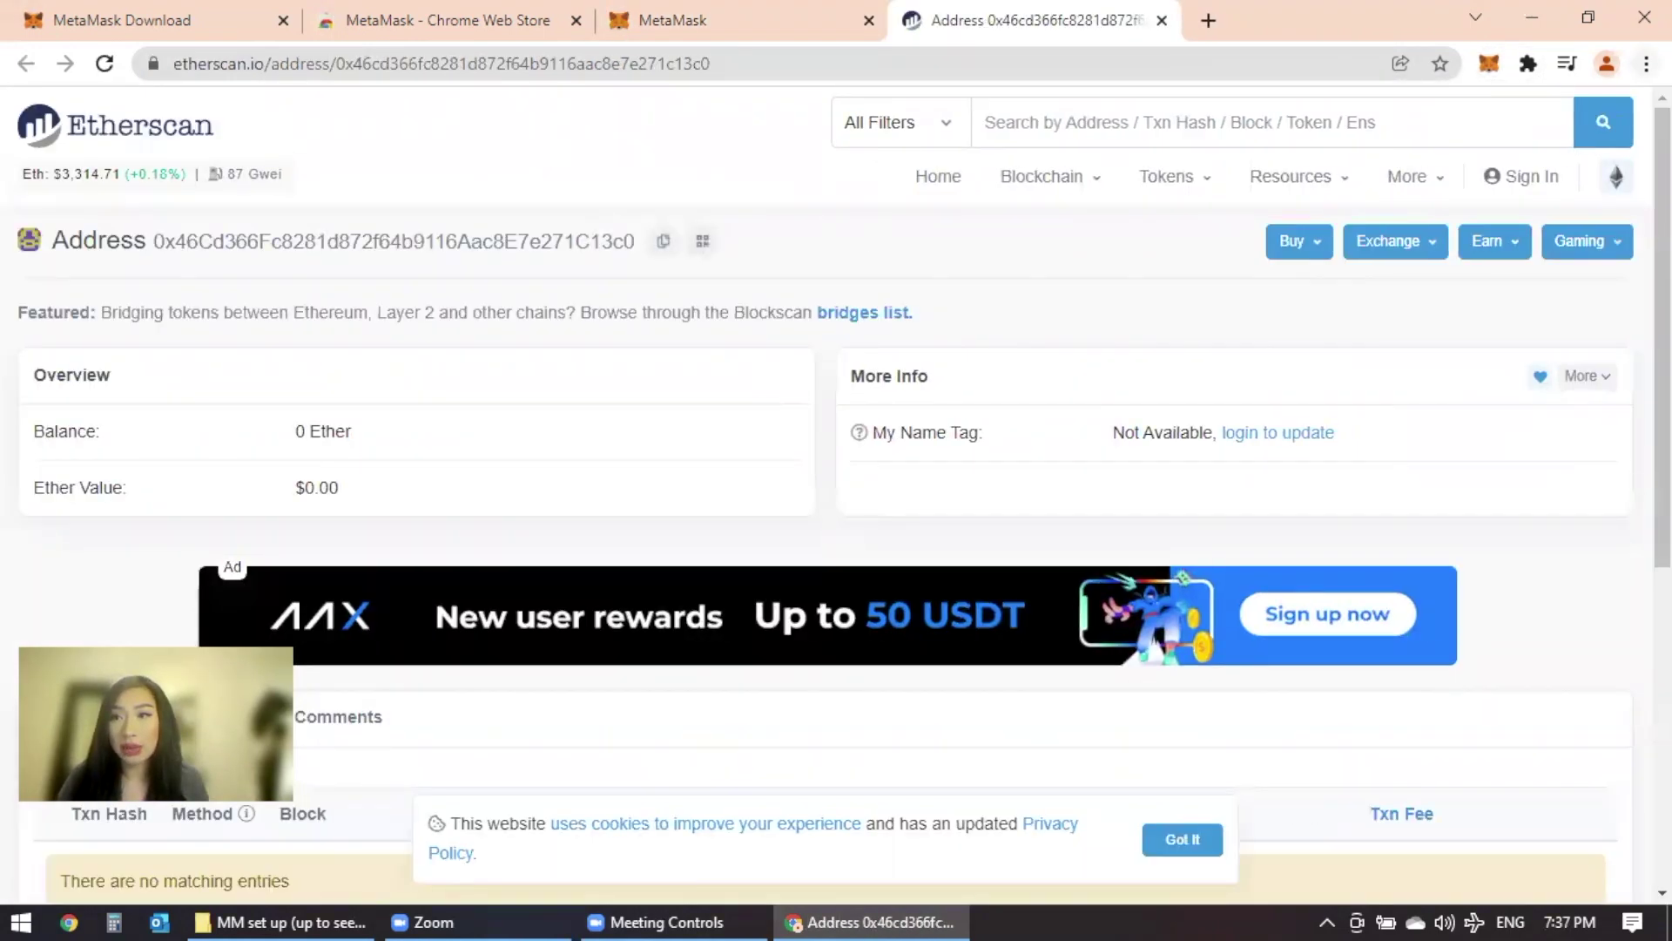
key("ctrl+minus")
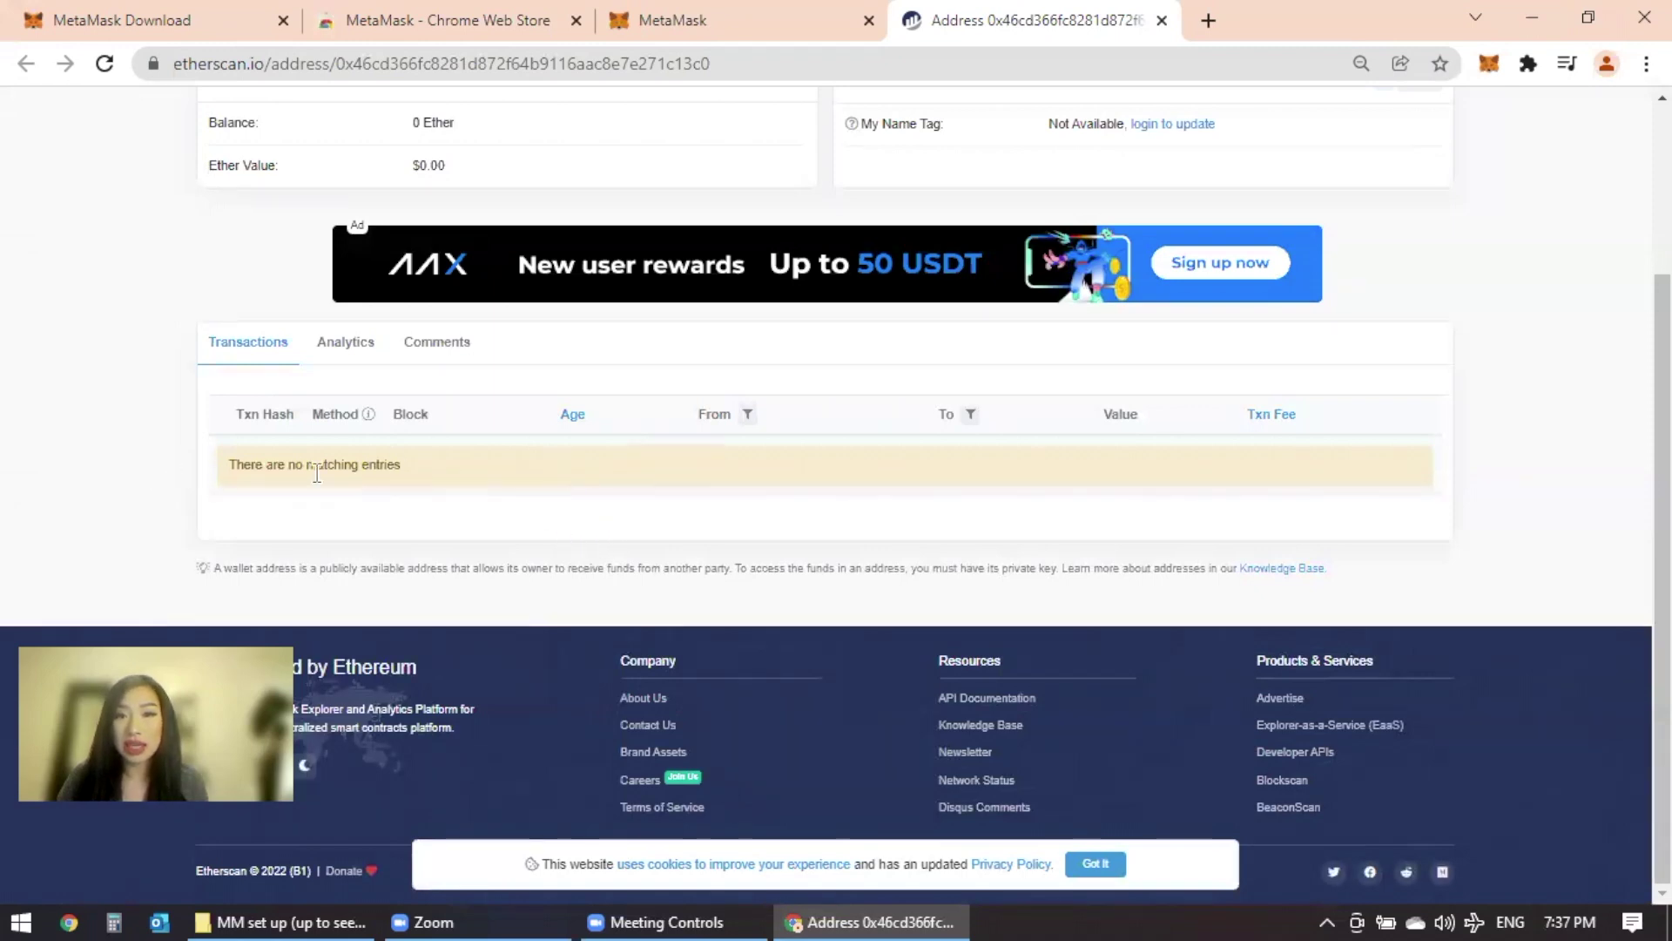
scroll(703, 600, "up", 3)
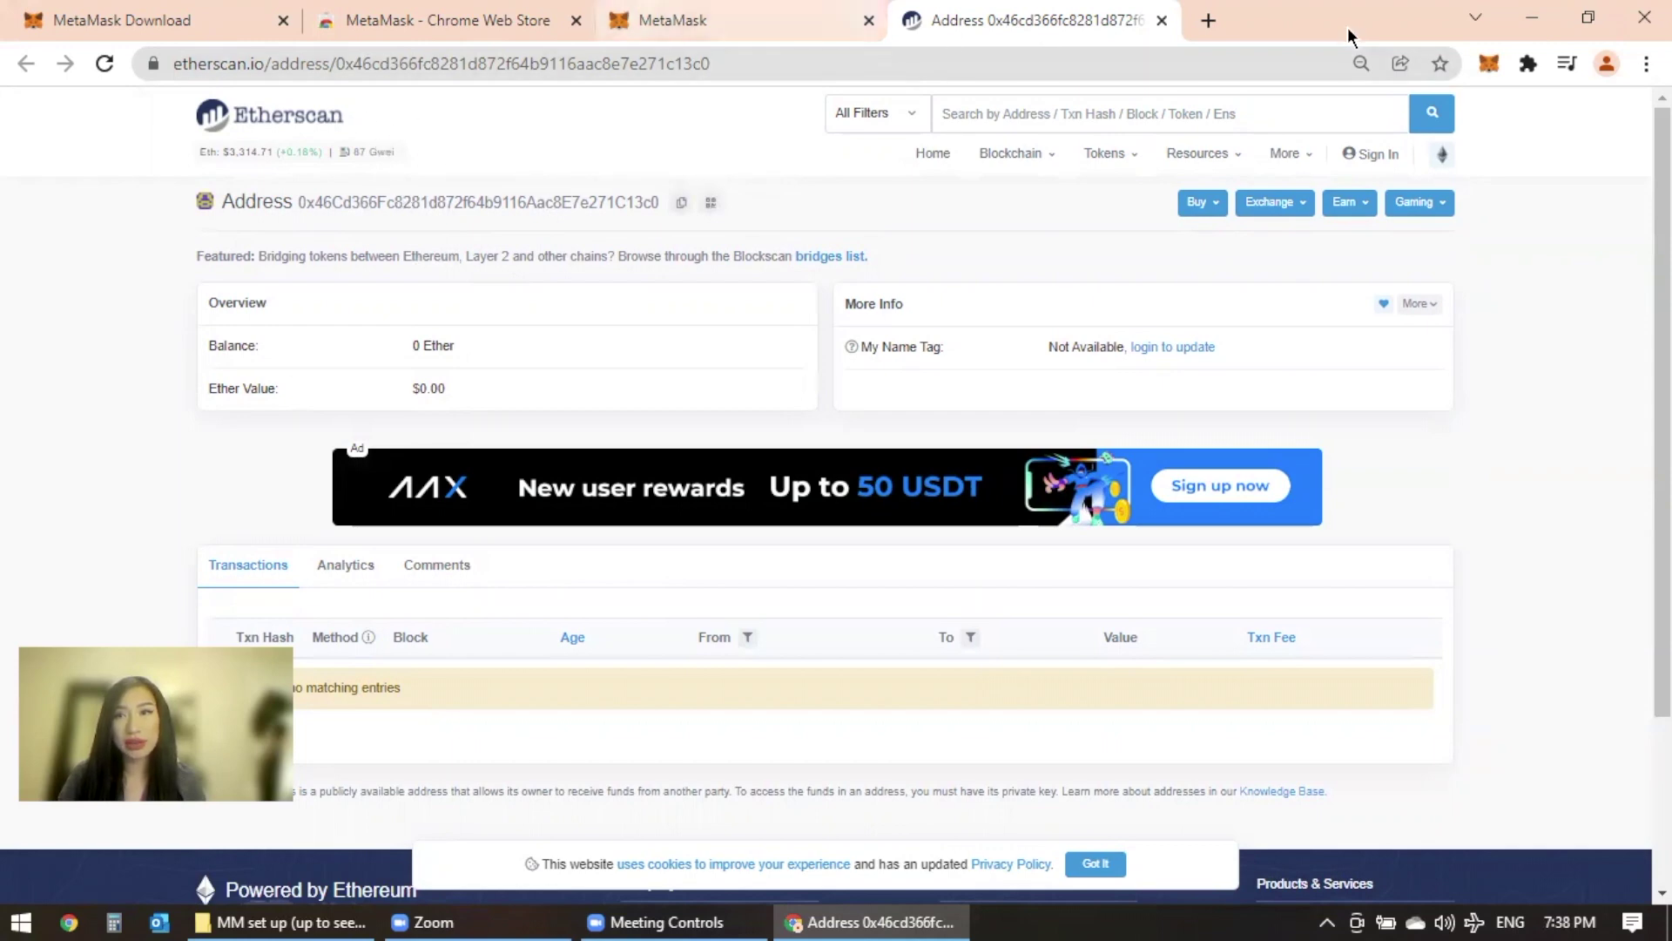
left_click(672, 20)
left_click(1489, 63)
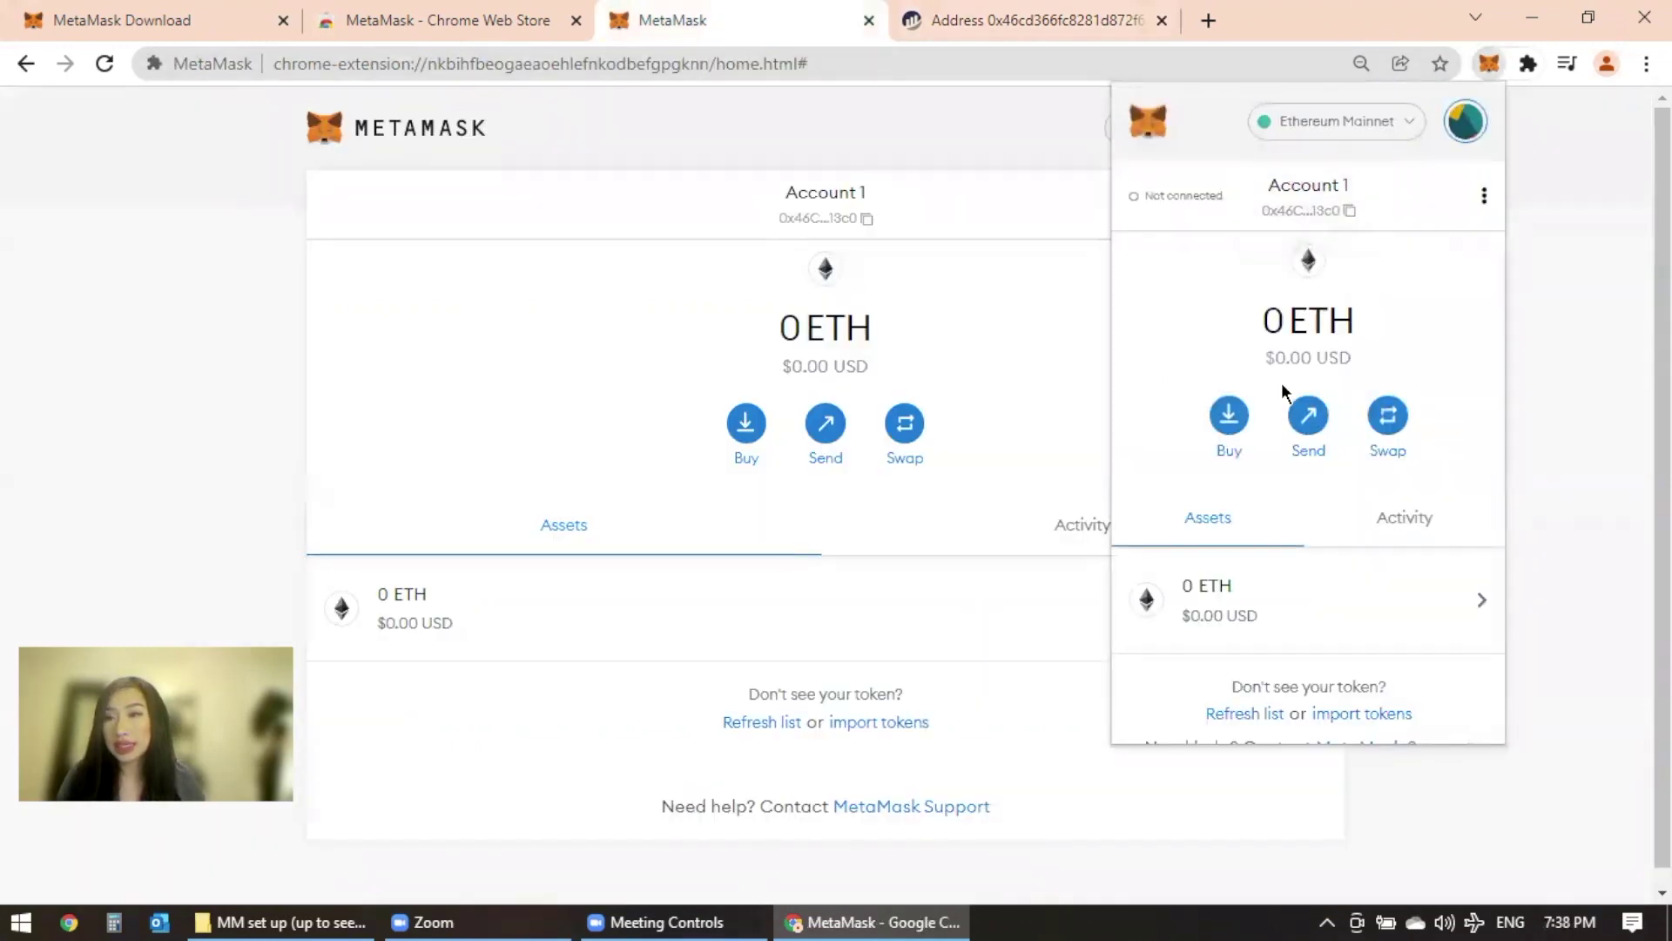
- From the Ethereum Mainnet network list, start Add Network to bring up the empty network form
left_click(1334, 120)
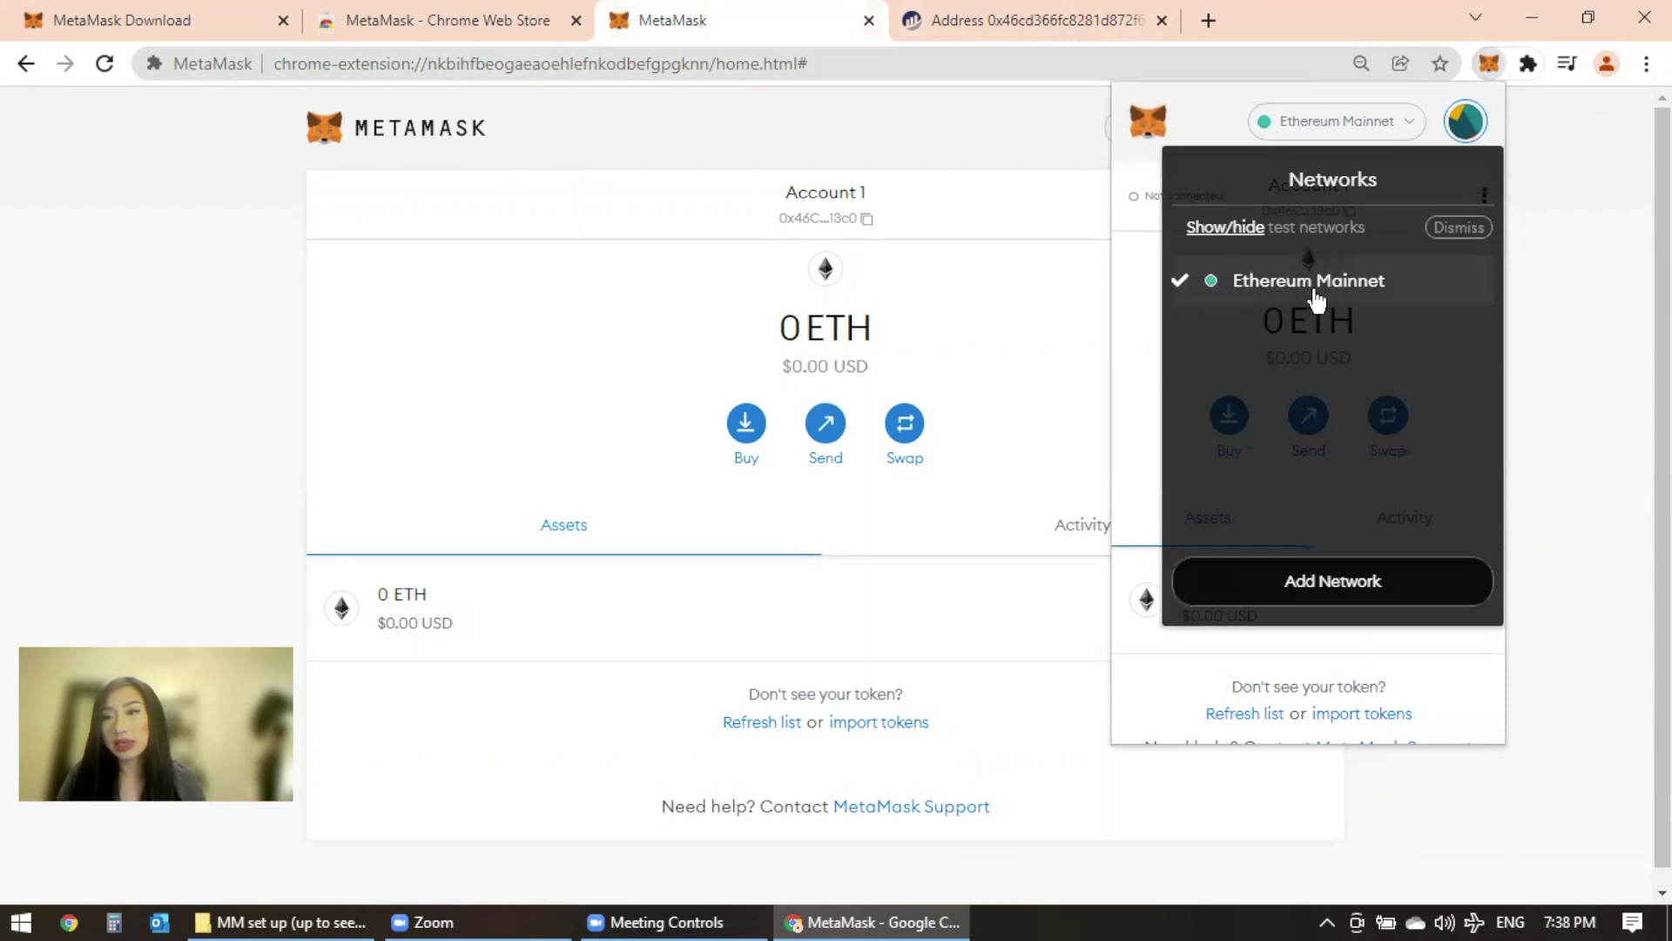
left_click(1331, 582)
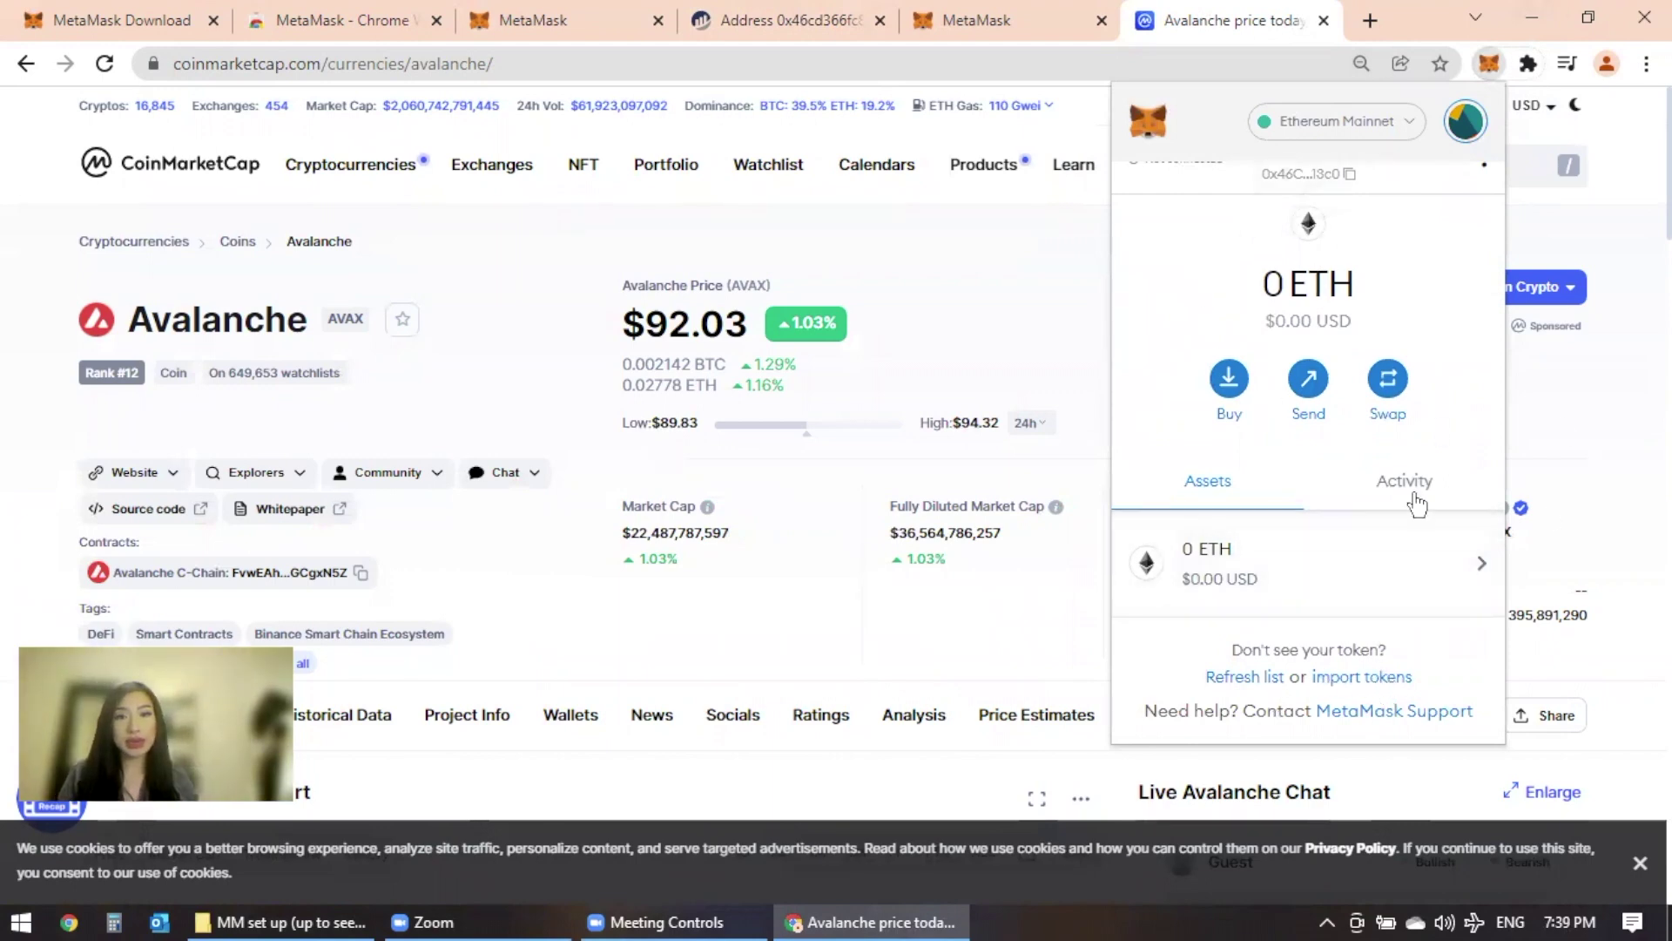
- Start Import Tokens and compare the Search and Custom Token tabs
left_click(1389, 677)
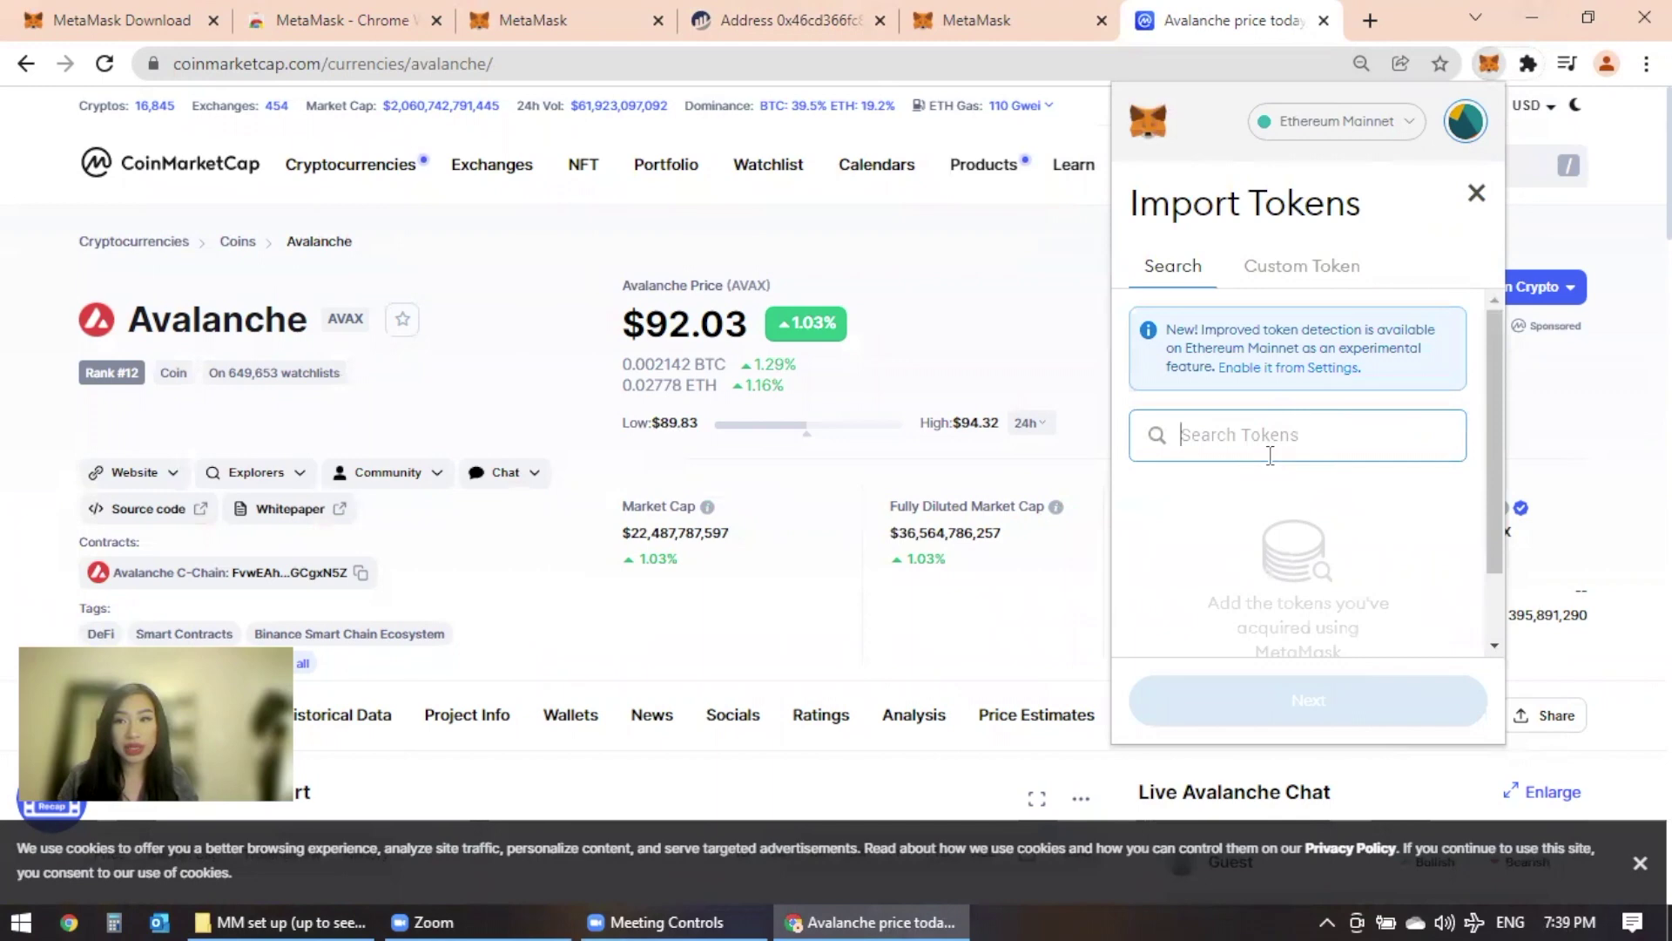
left_click(1298, 271)
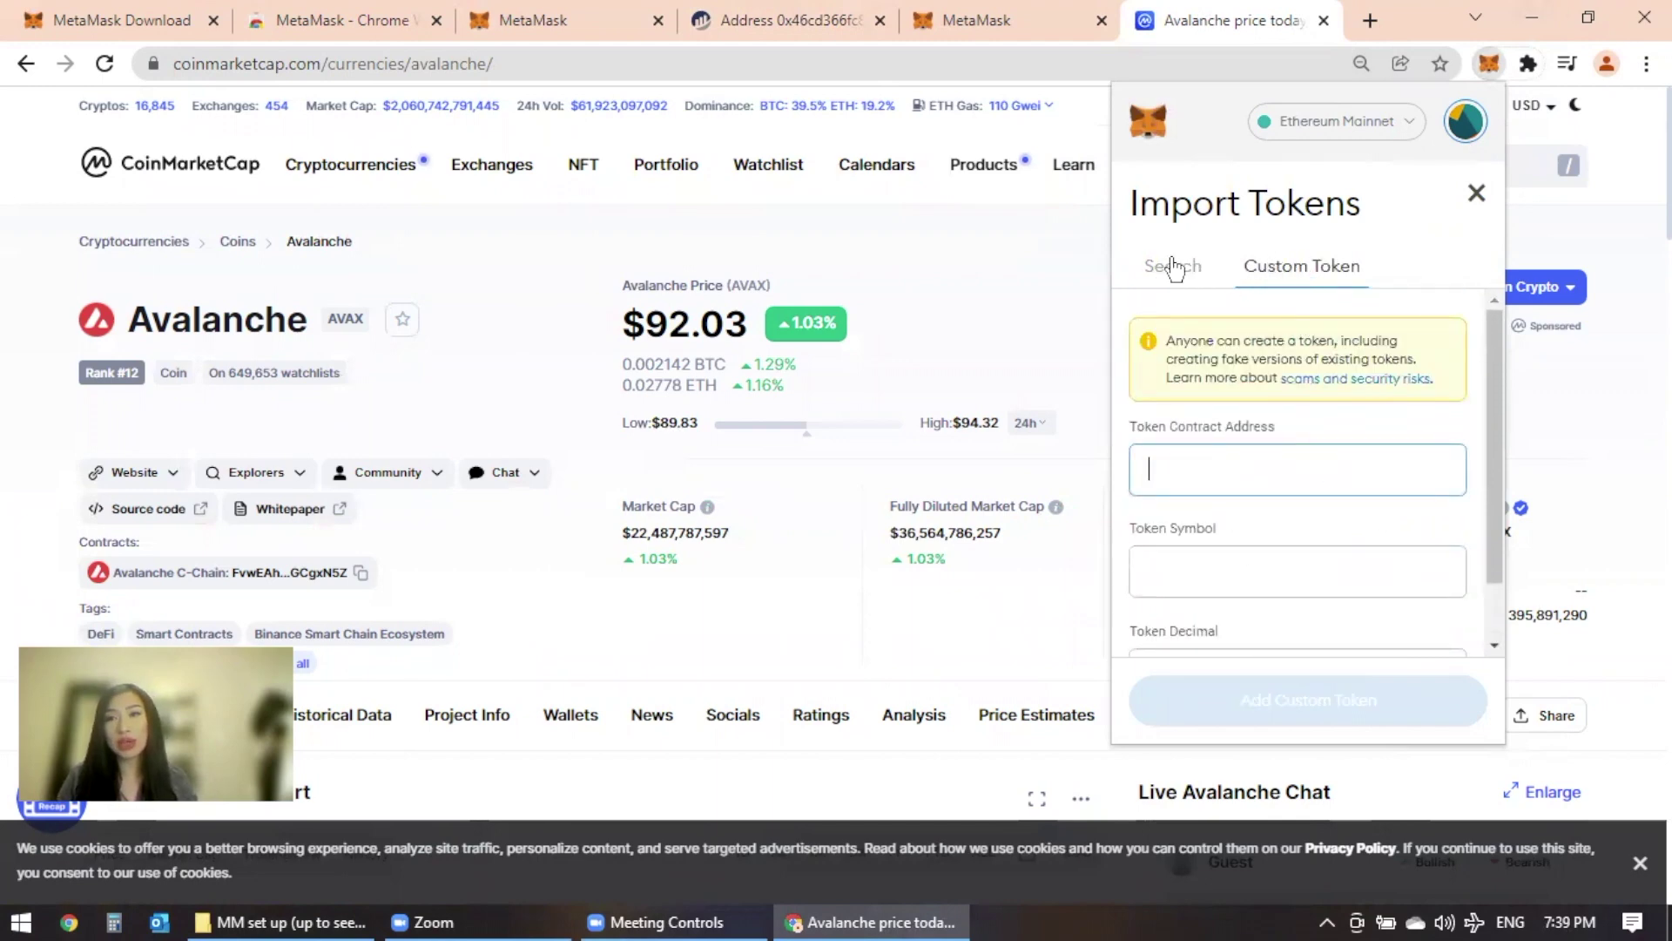
left_click(1172, 265)
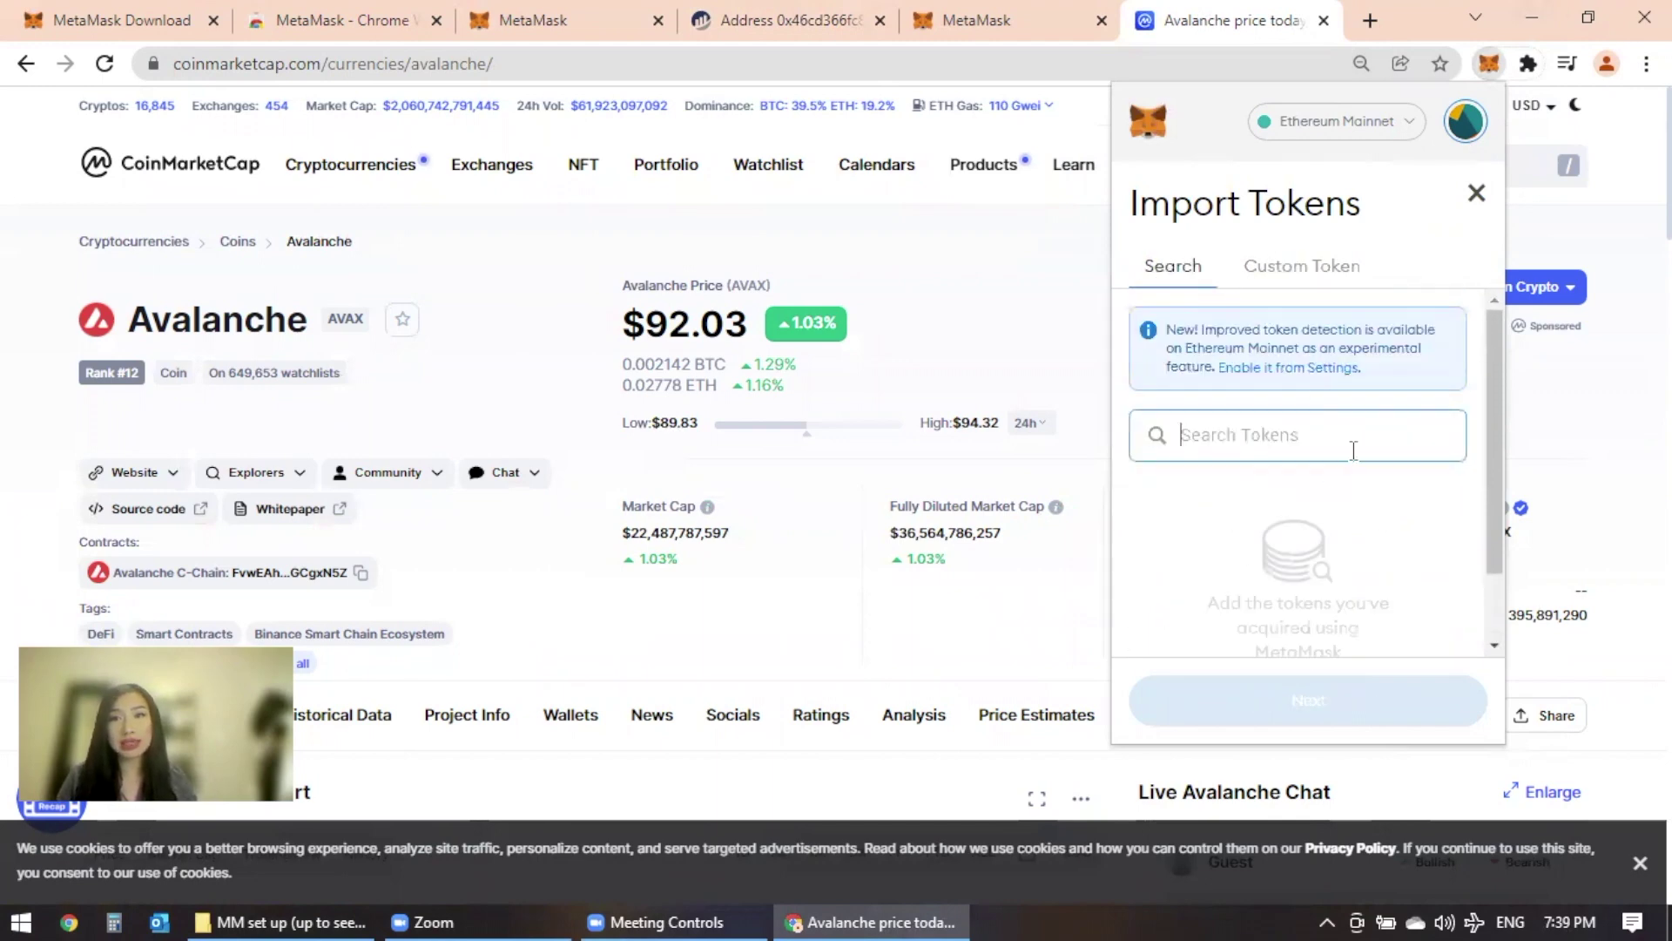
left_click(1274, 275)
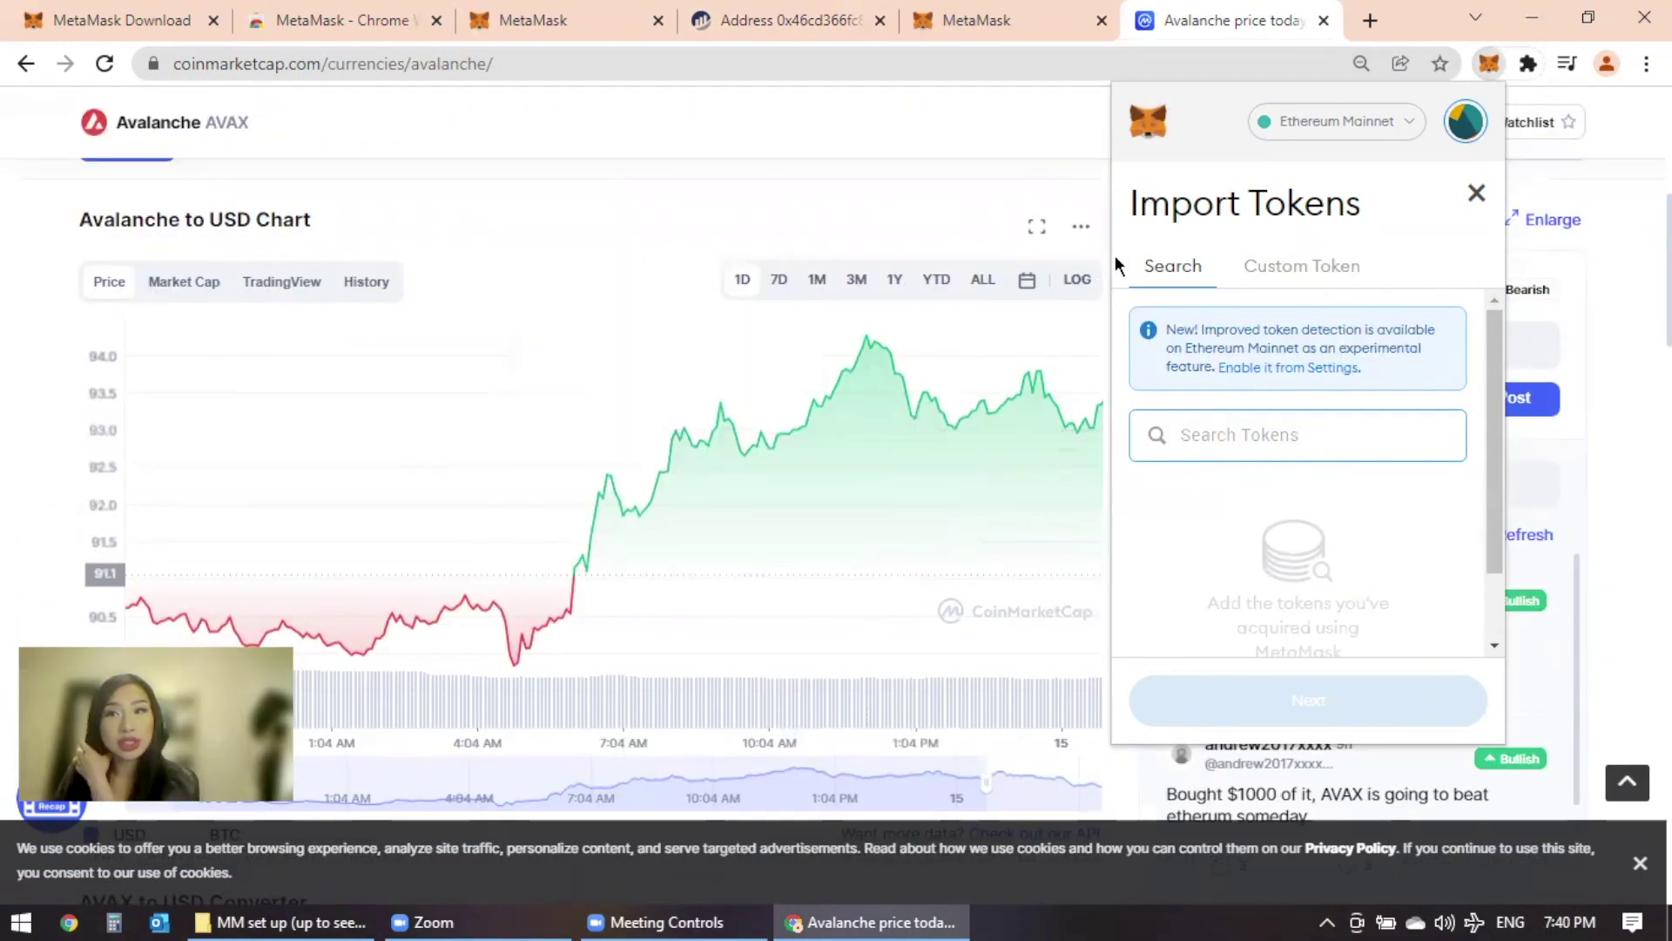
type("dec")
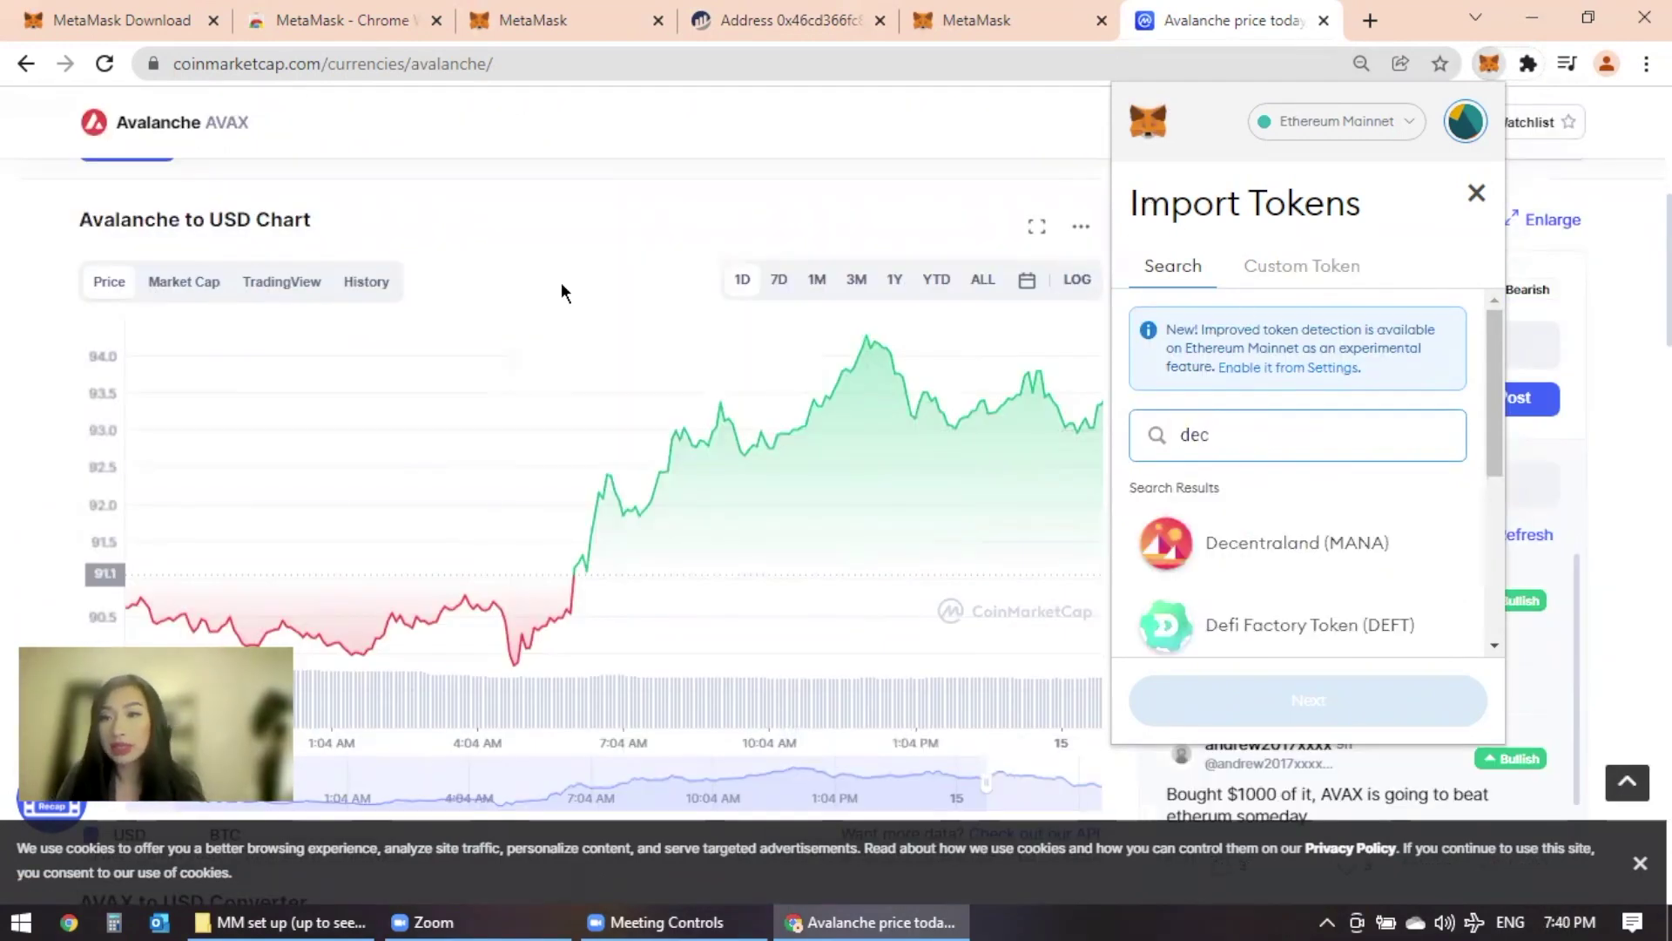
- Select Decentraland (MANA) from the results and import it so Account 1 lists 0 MANA
left_click(1213, 537)
left_click(1346, 713)
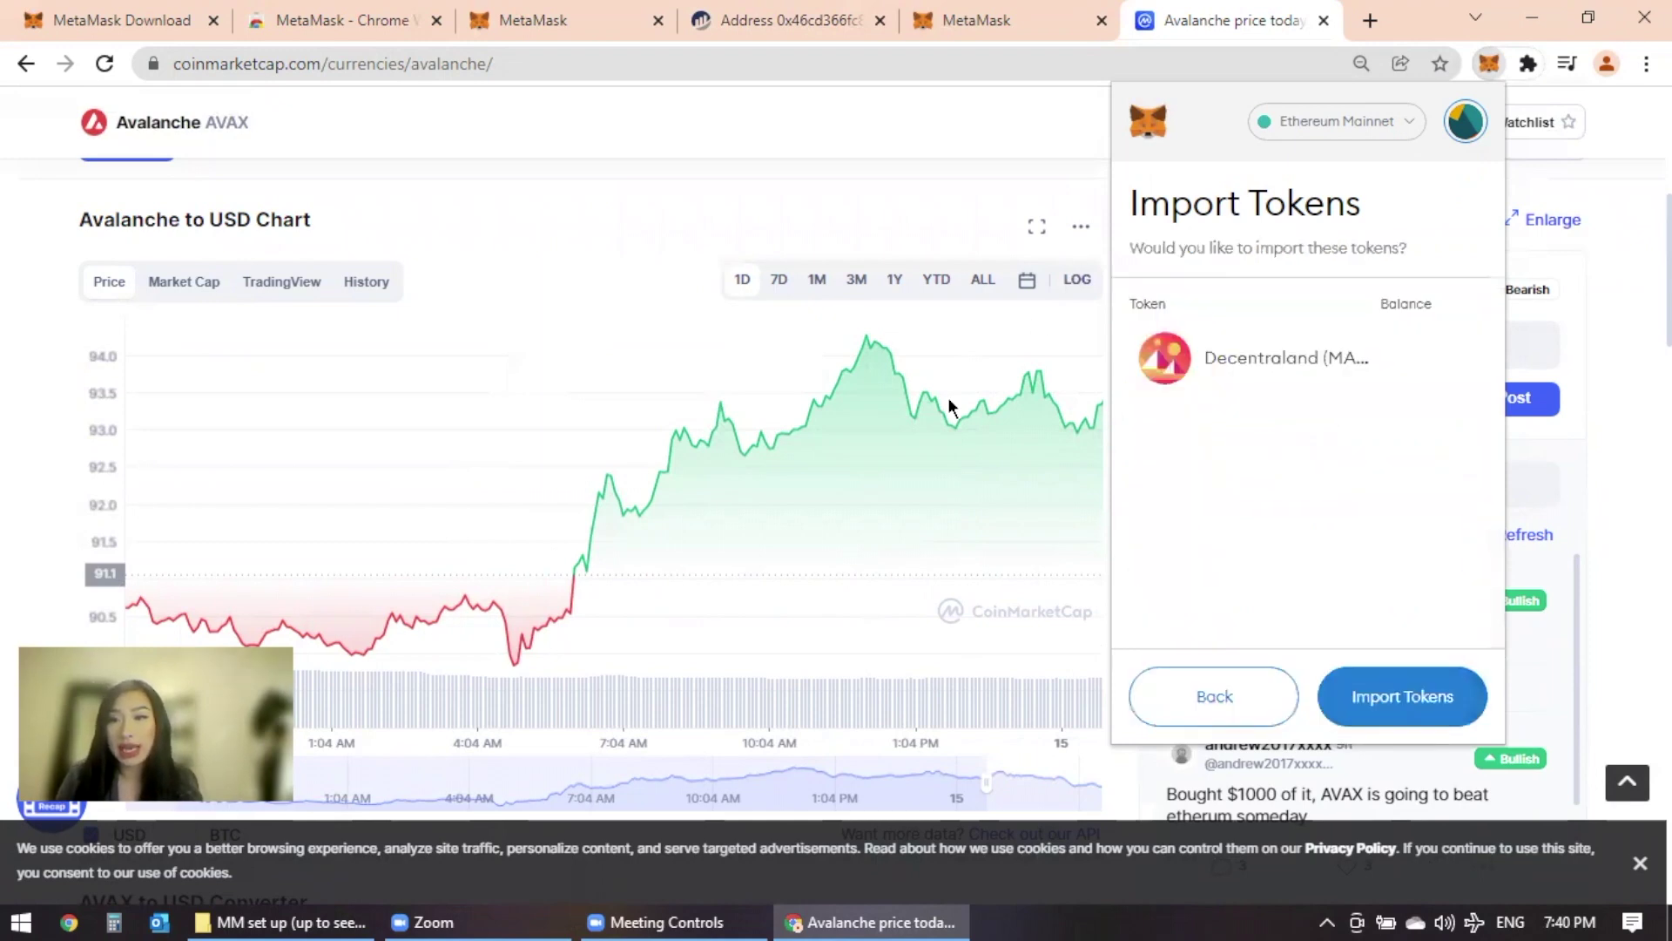
left_click(1391, 702)
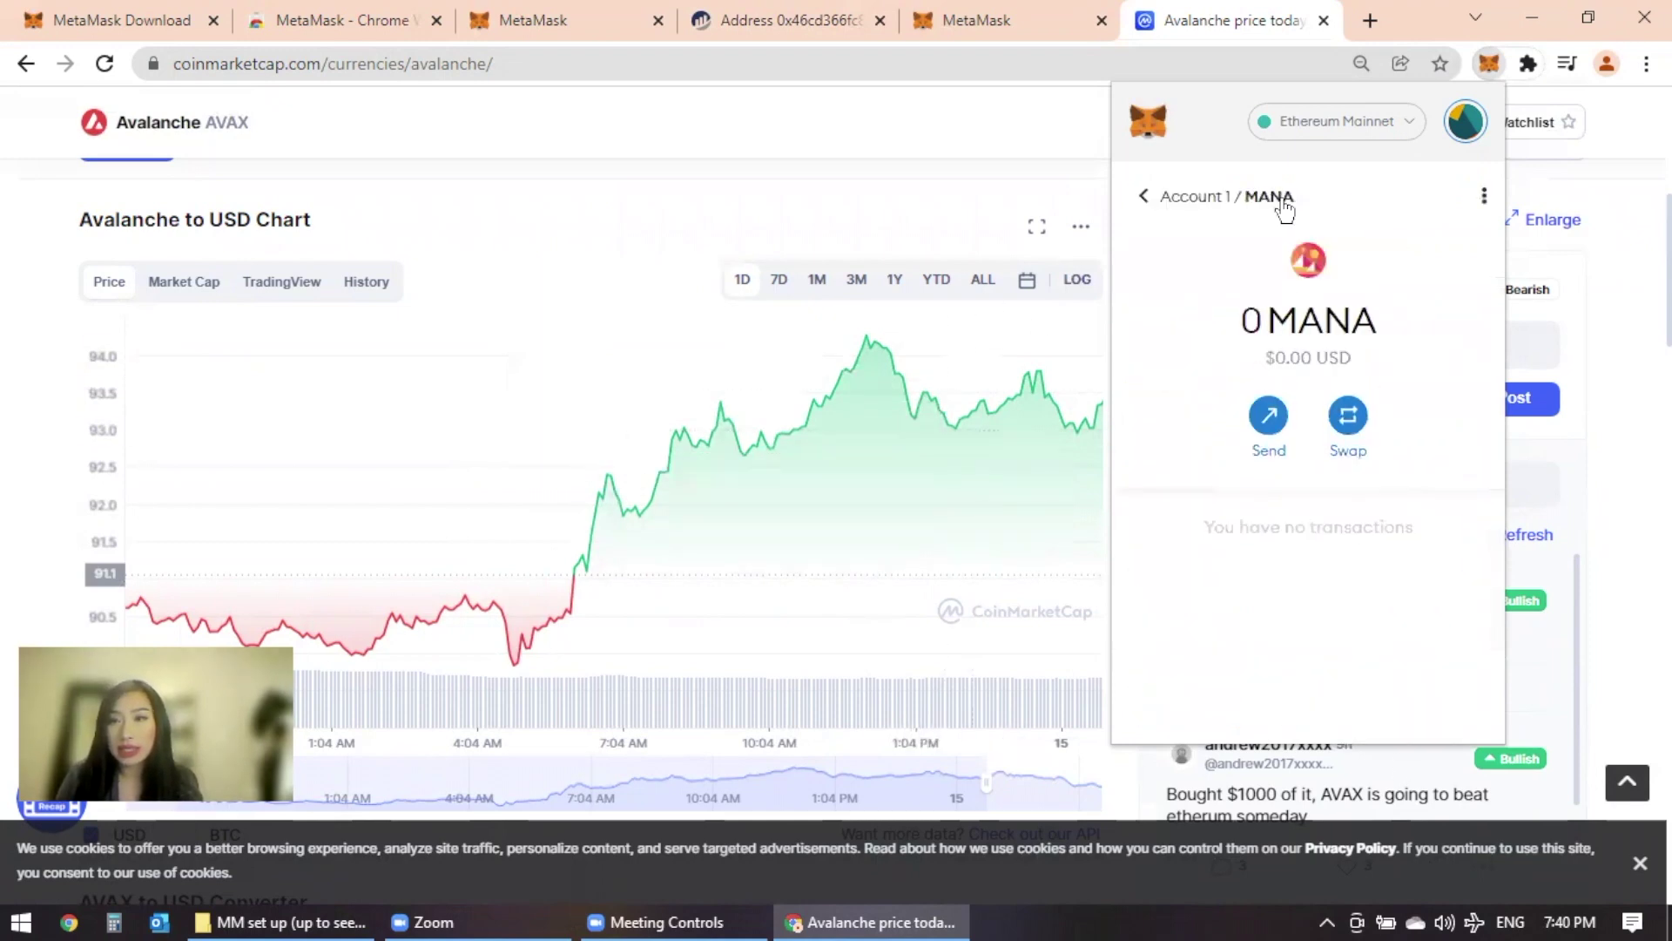
left_click(1203, 195)
scroll(1273, 585, "down", 2)
scroll(1320, 392, "up", 2)
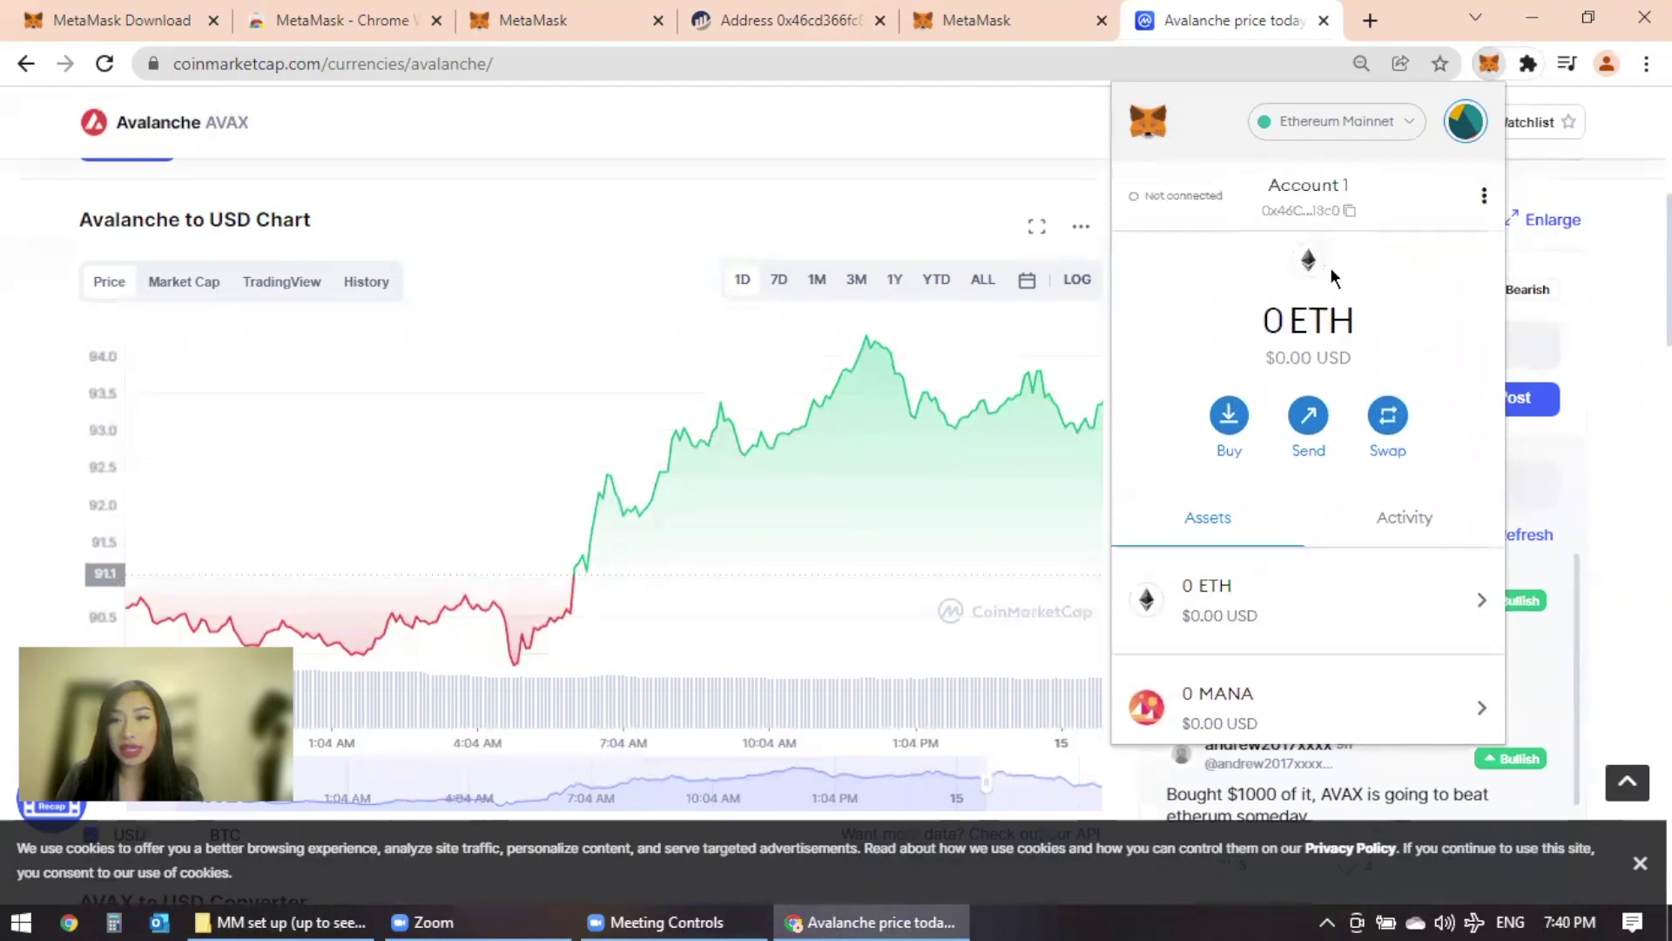
scroll(1324, 471, "down", 2)
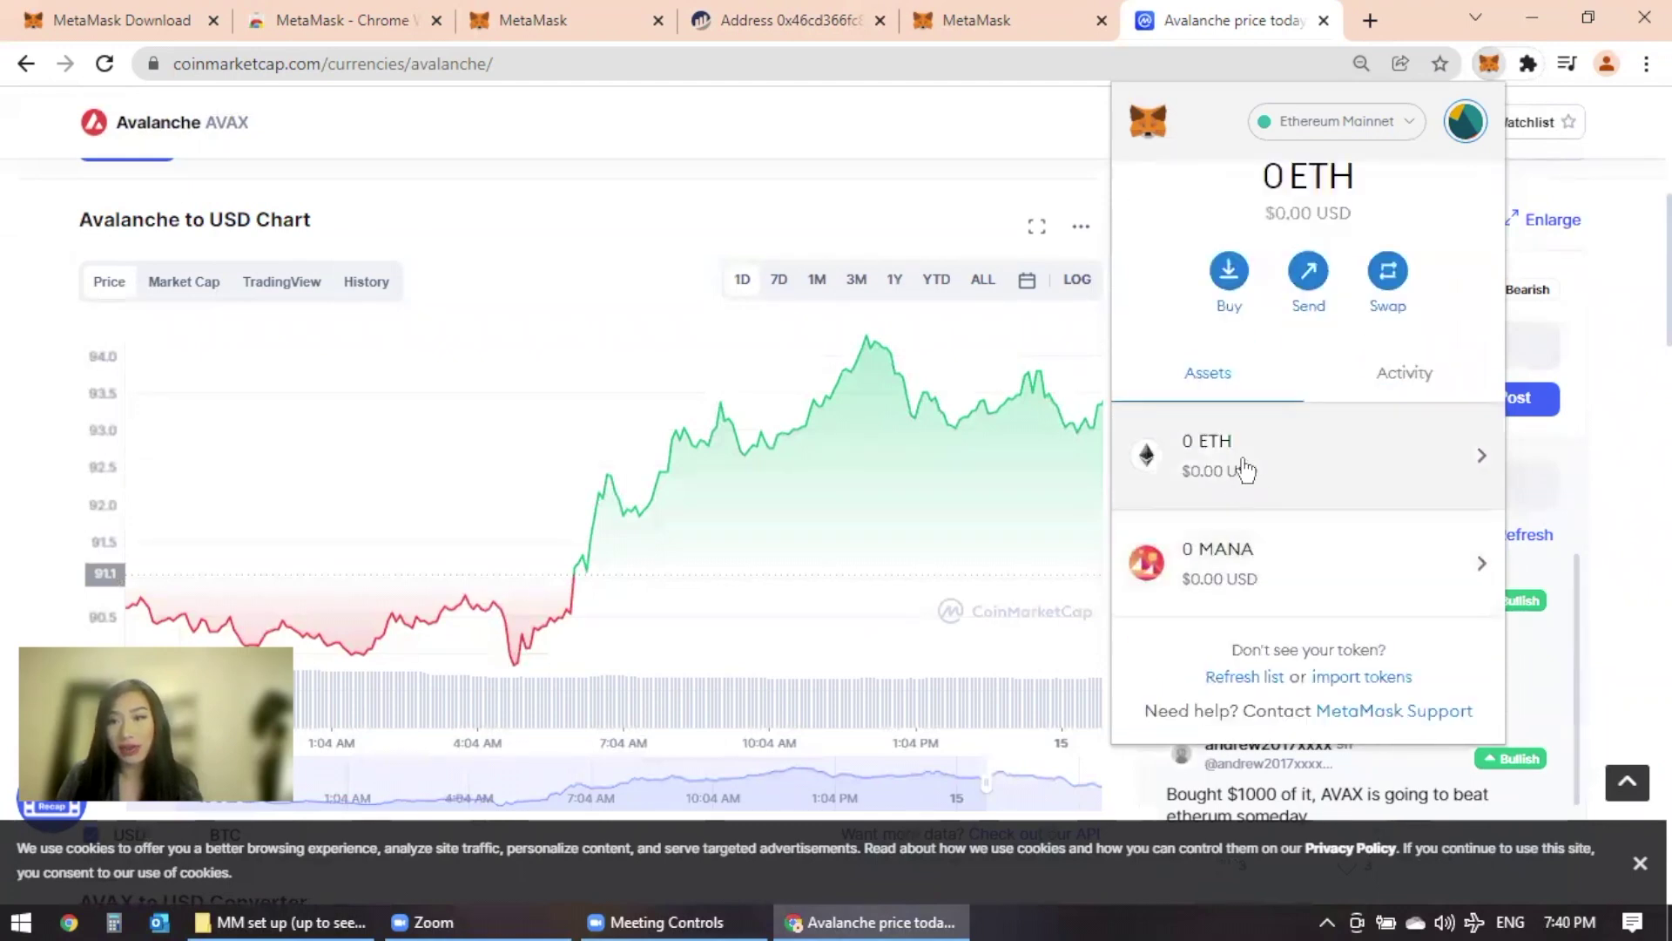
- Review Settings > Advanced down to the 5-minute Auto-Lock Timer, then close the popup
left_click(1467, 122)
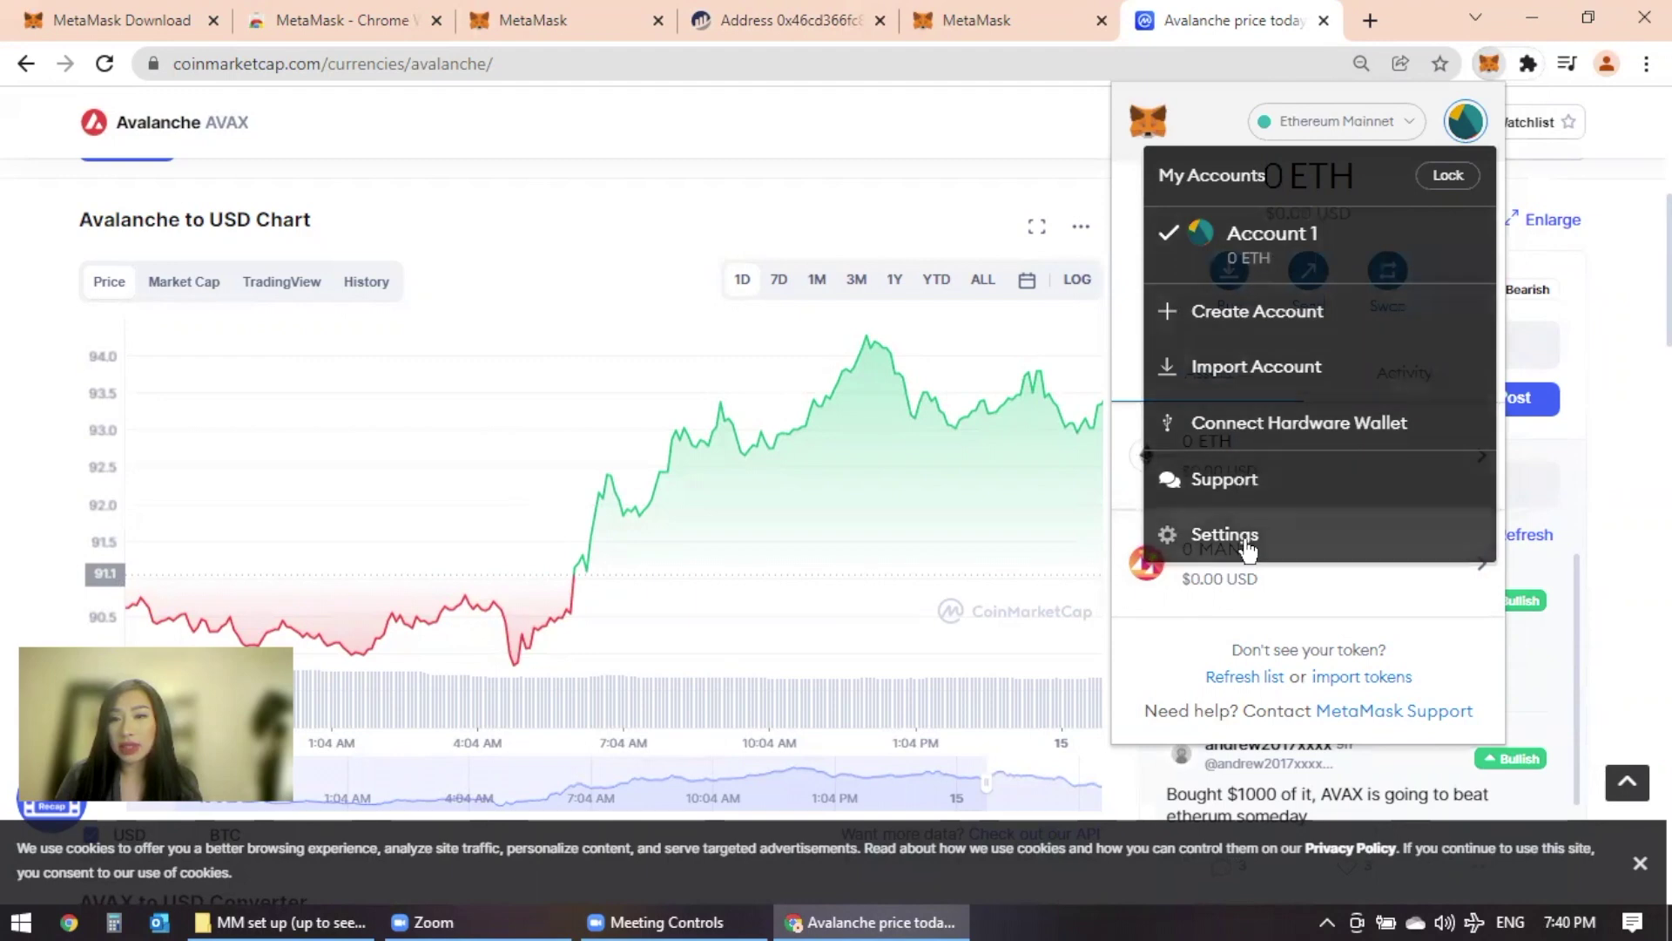
left_click(1226, 533)
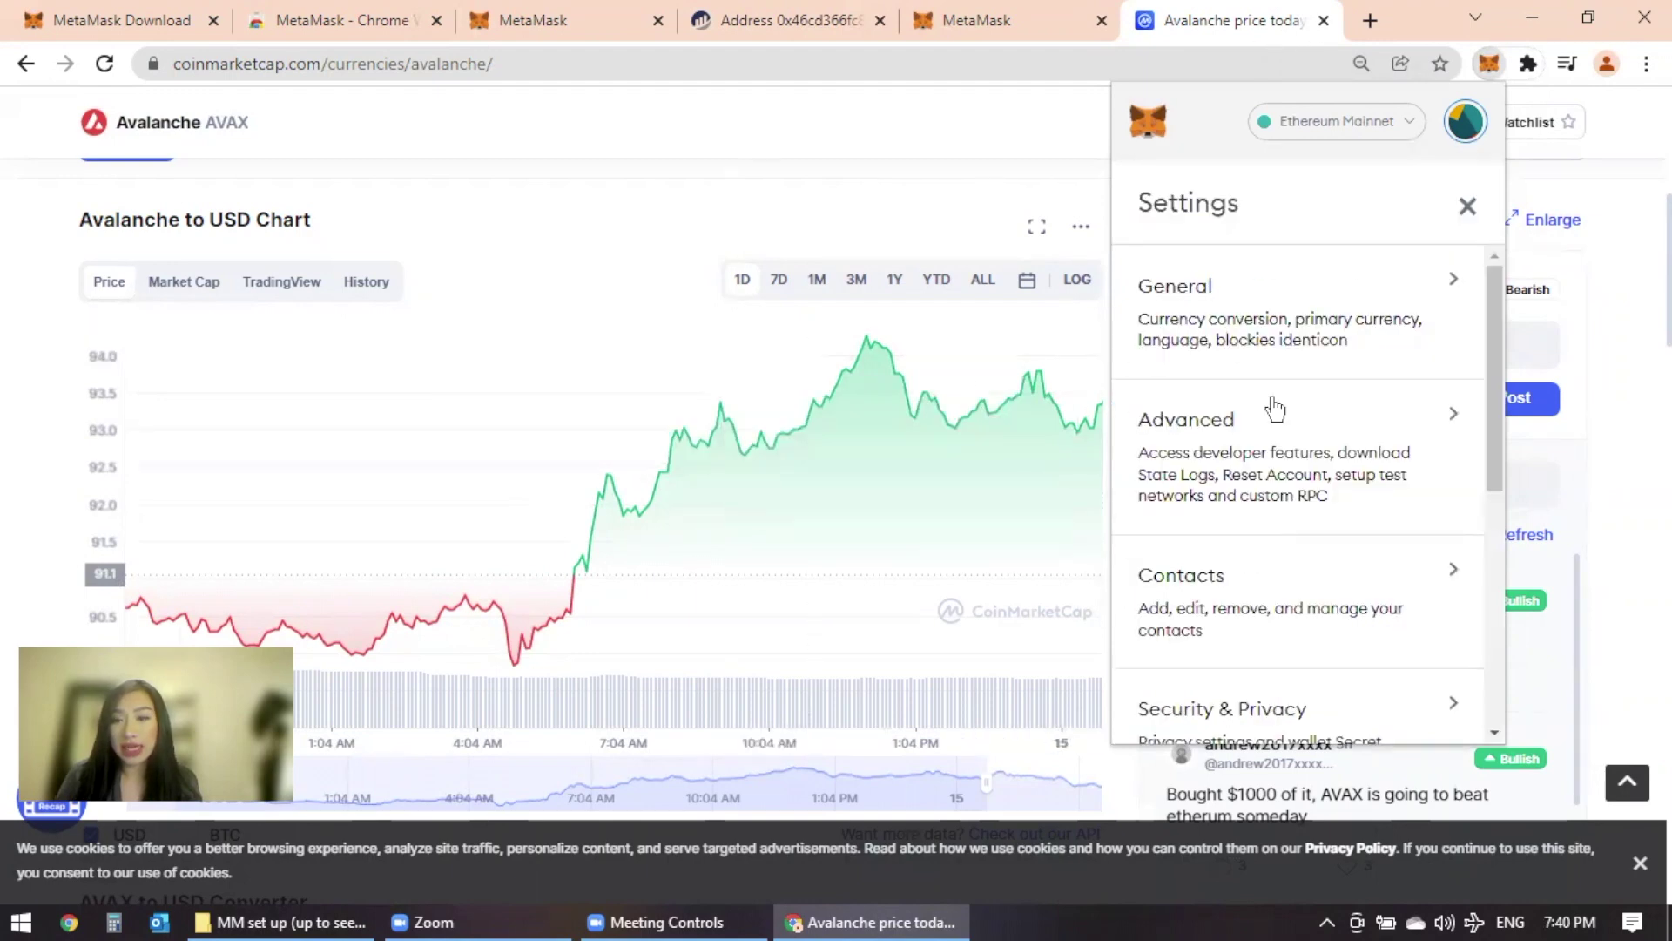
left_click(1326, 440)
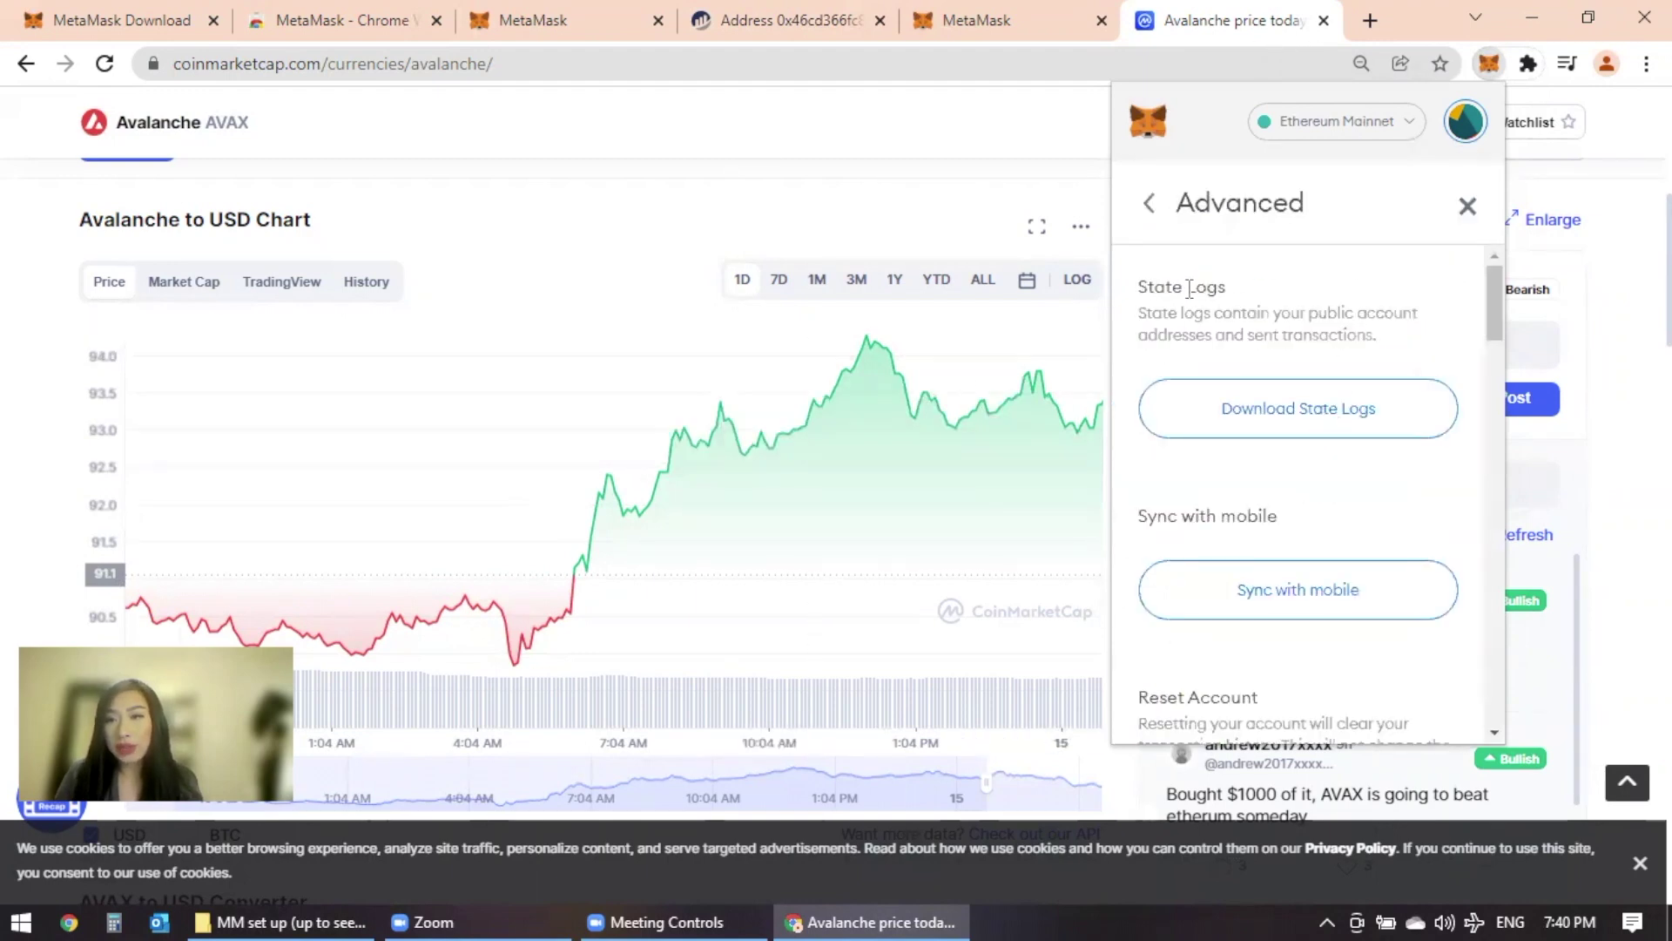
scroll(1189, 290, "down", 5)
mouse_move(1495, 432)
left_mouse_down()
mouse_move(1497, 333)
mouse_move(1494, 375)
mouse_move(1489, 357)
left_mouse_up()
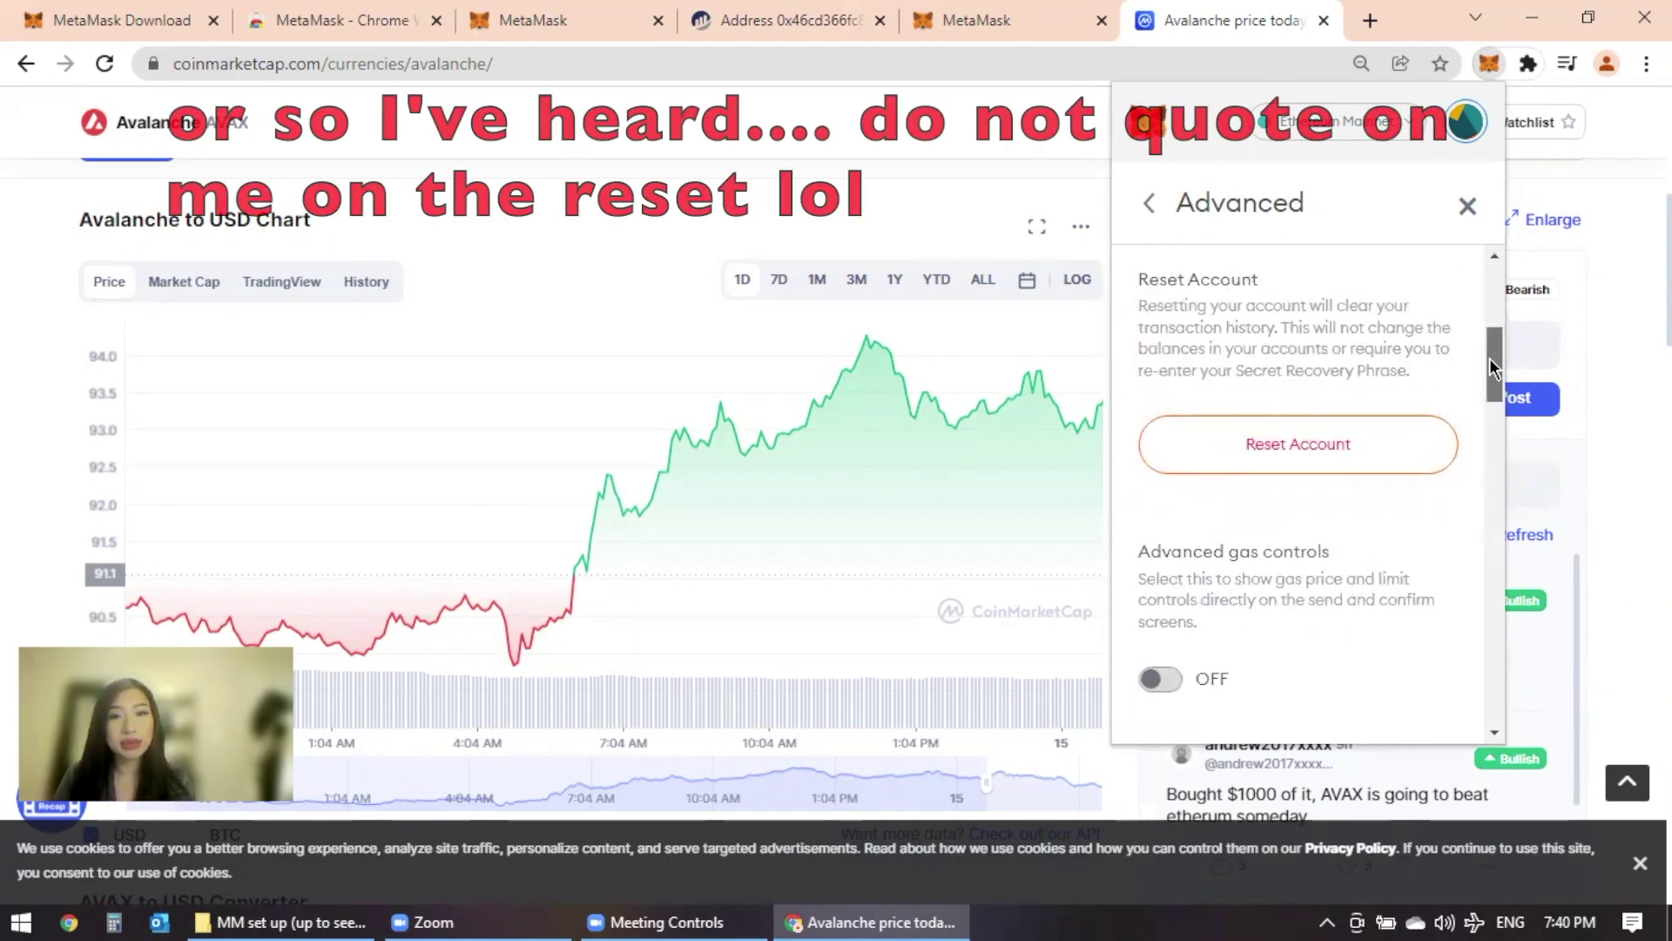
left_click_drag(1489, 359, 1492, 379)
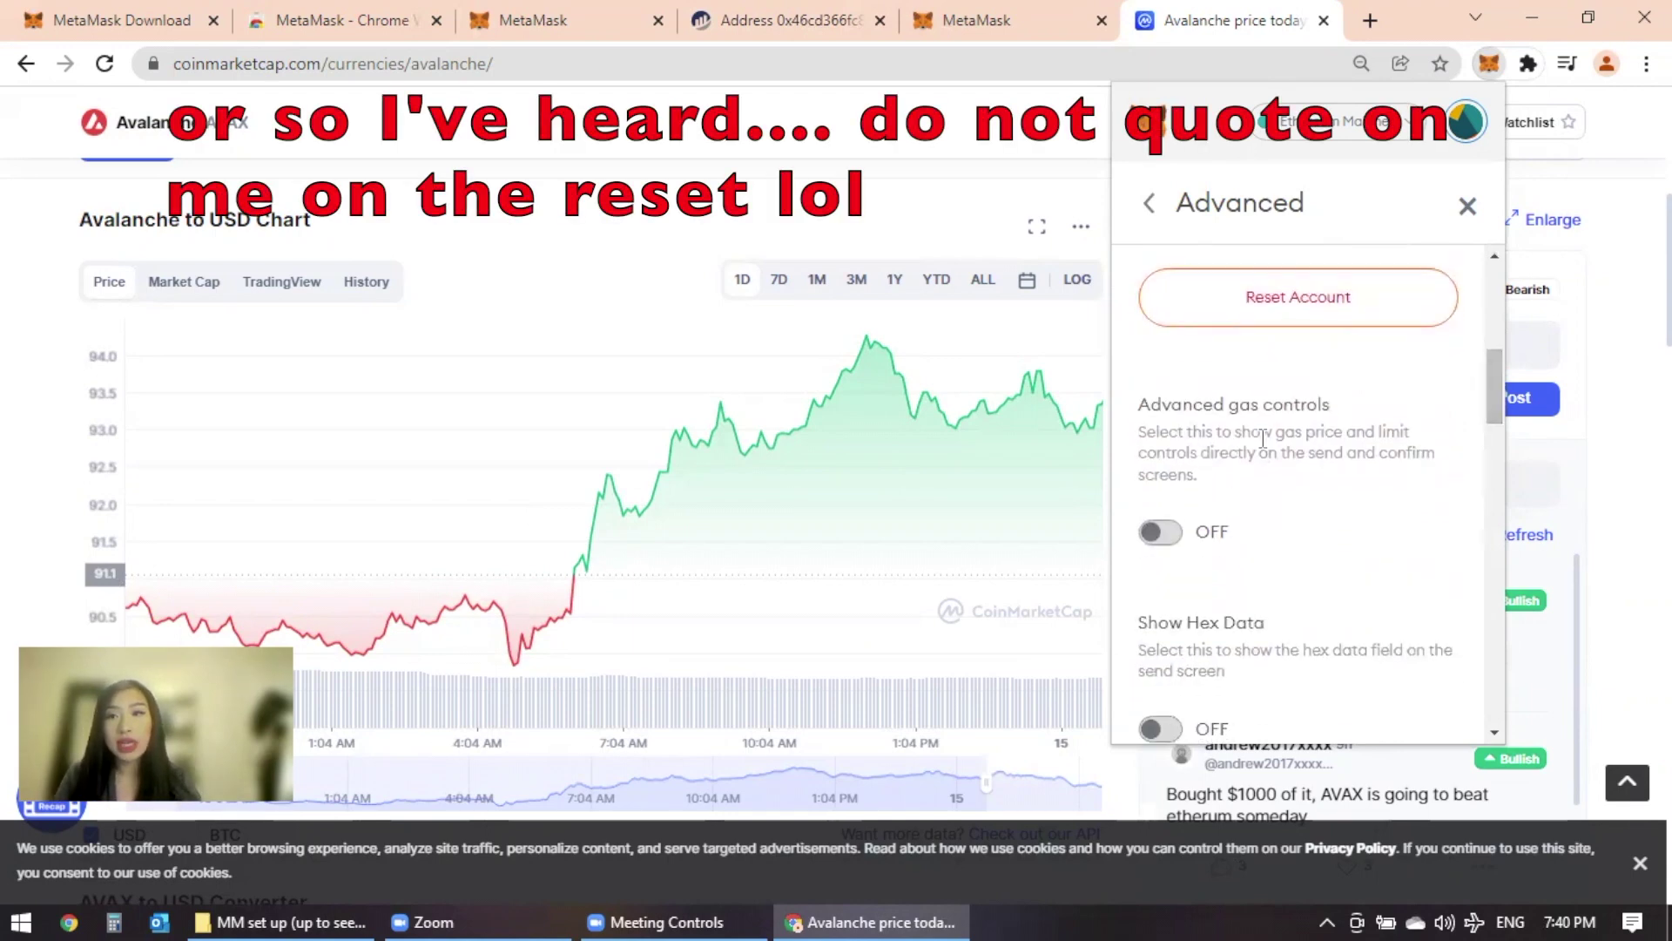
scroll(1271, 428, "down", 5)
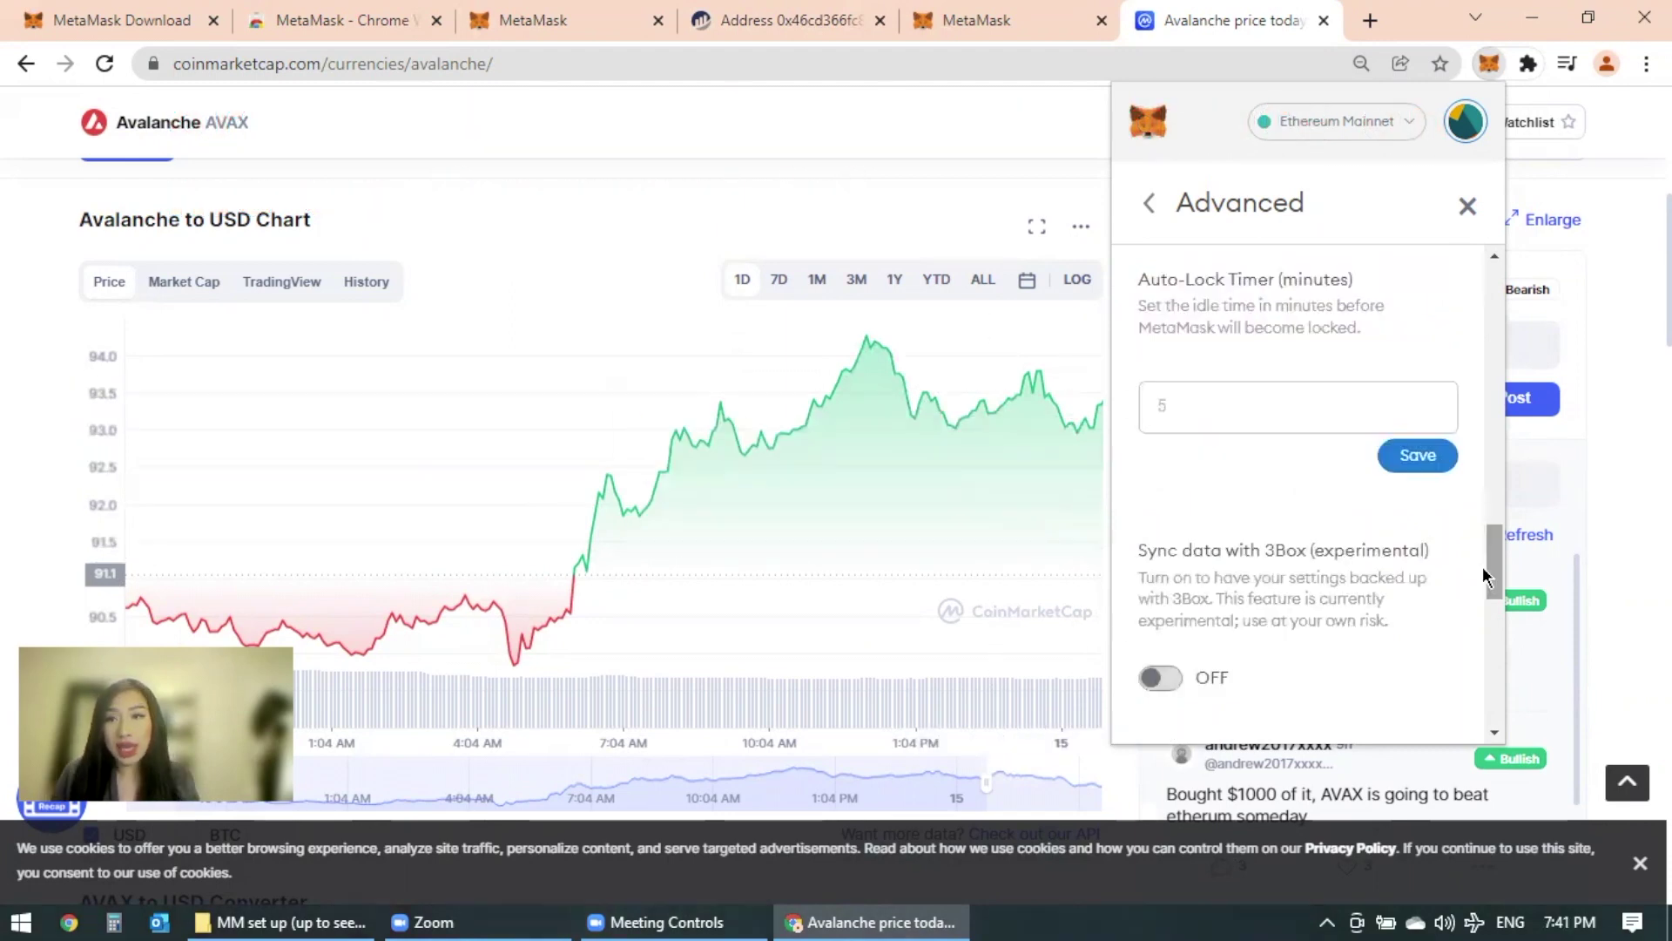
left_click(1197, 402)
type("5")
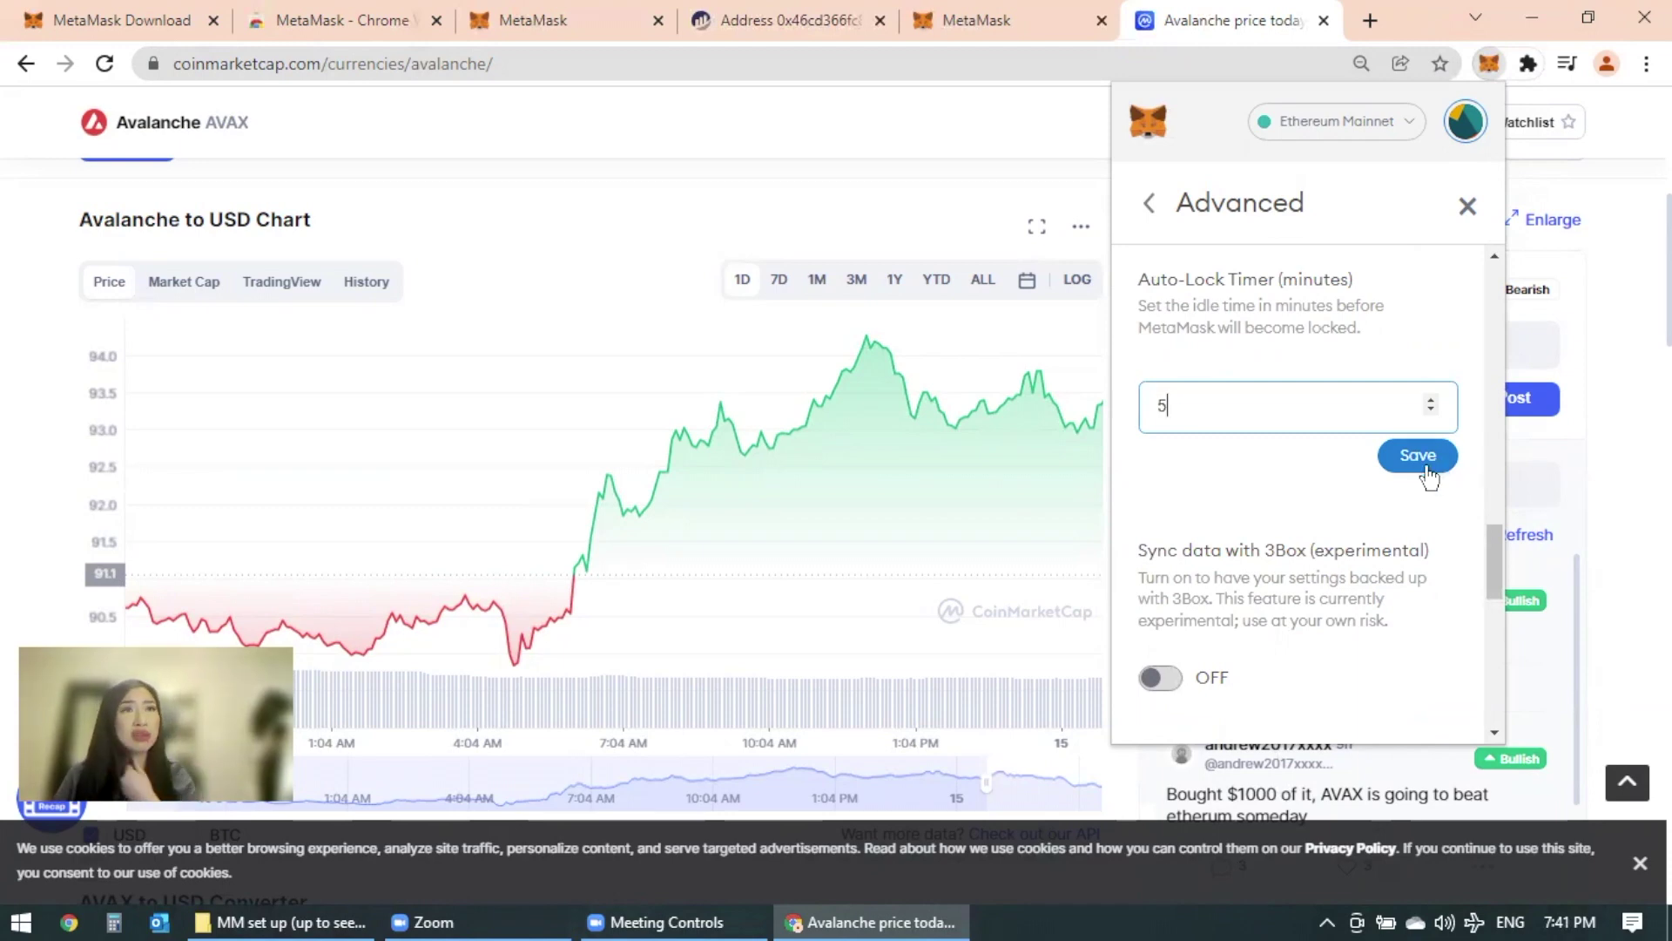
left_click(946, 248)
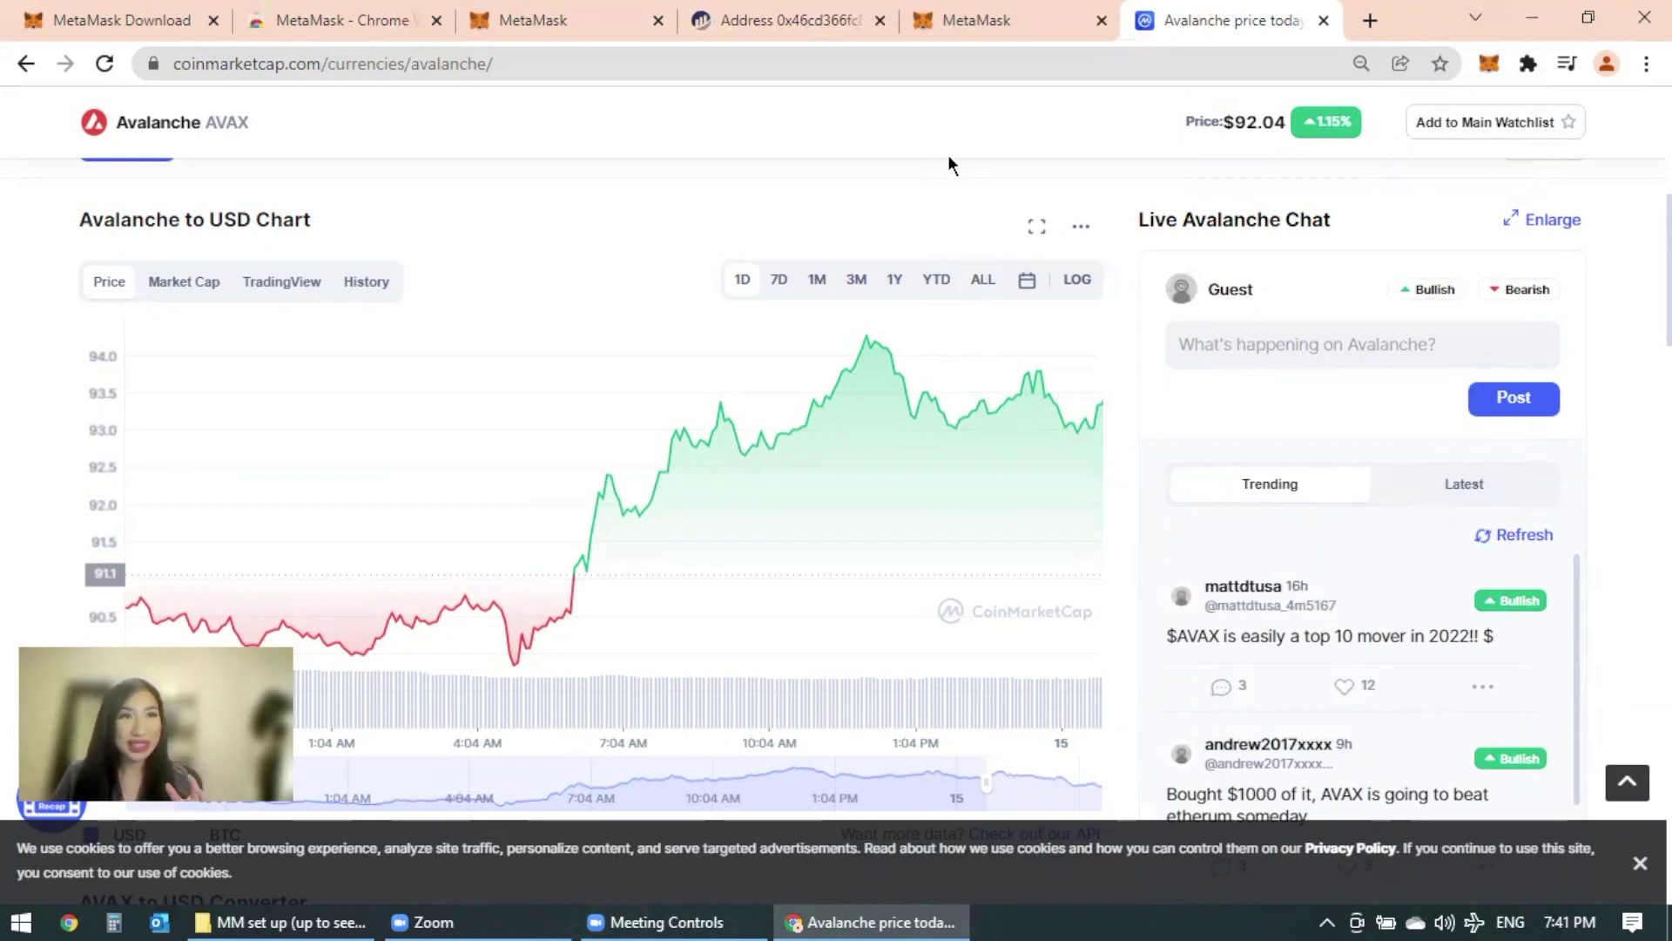
- Review the MetaMask extension's site-access choices from the toolbar icon menu, leaving access unchanged
right_click(1493, 67)
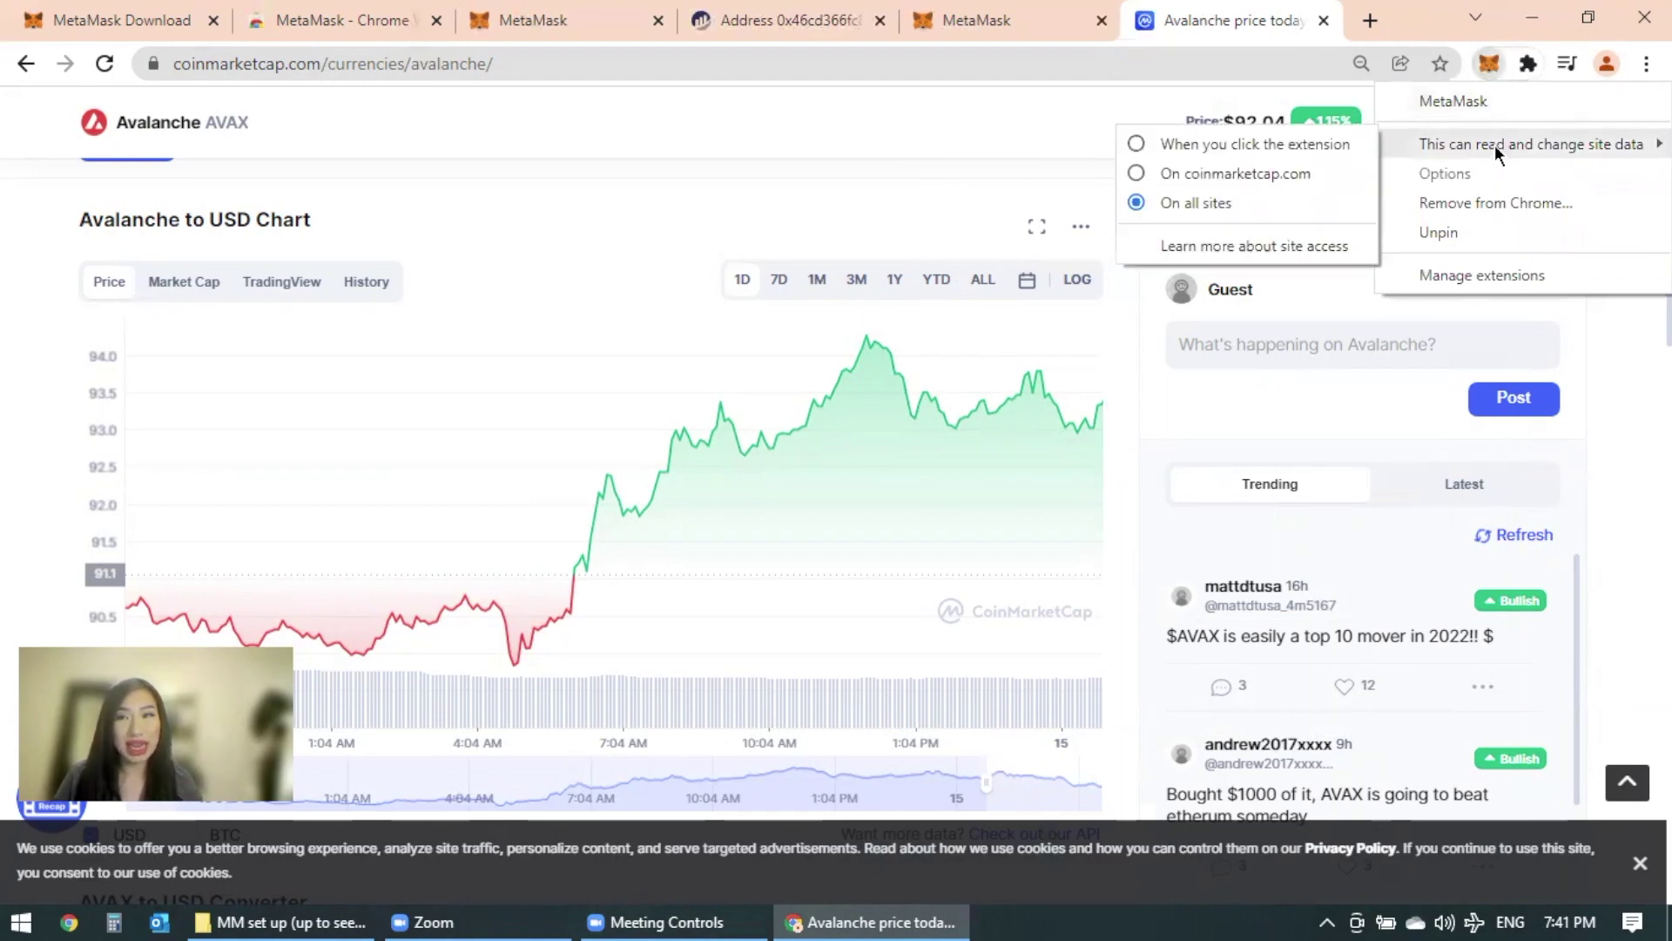
mouse_move(1530, 144)
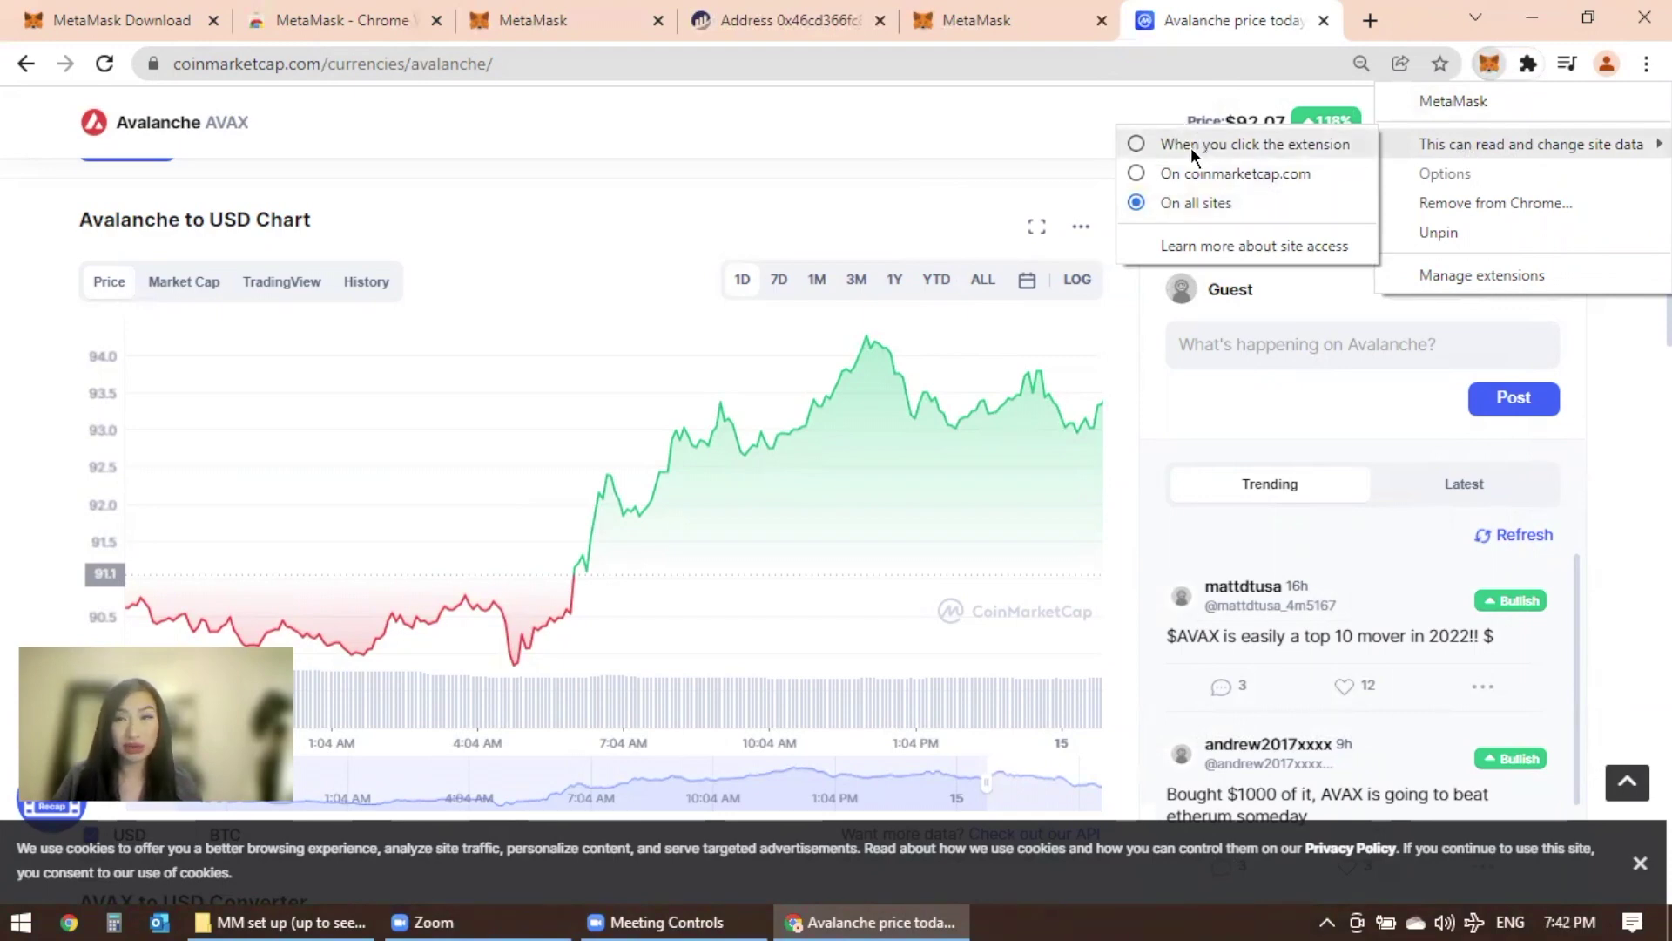
left_click(1191, 148)
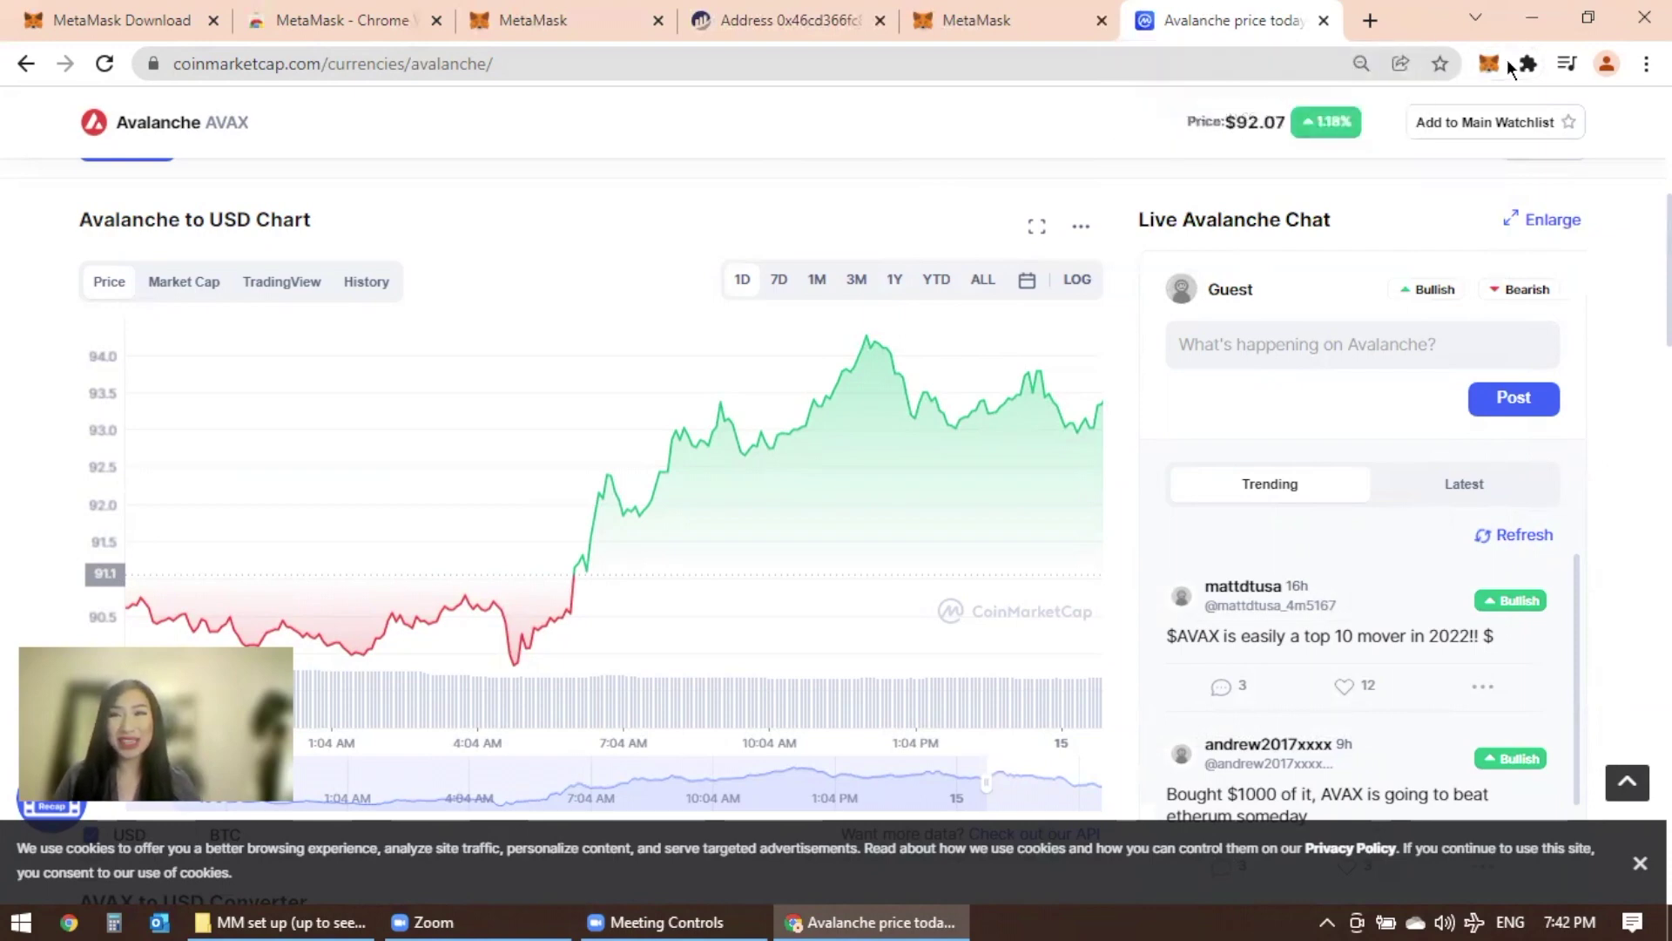
right_click(1492, 64)
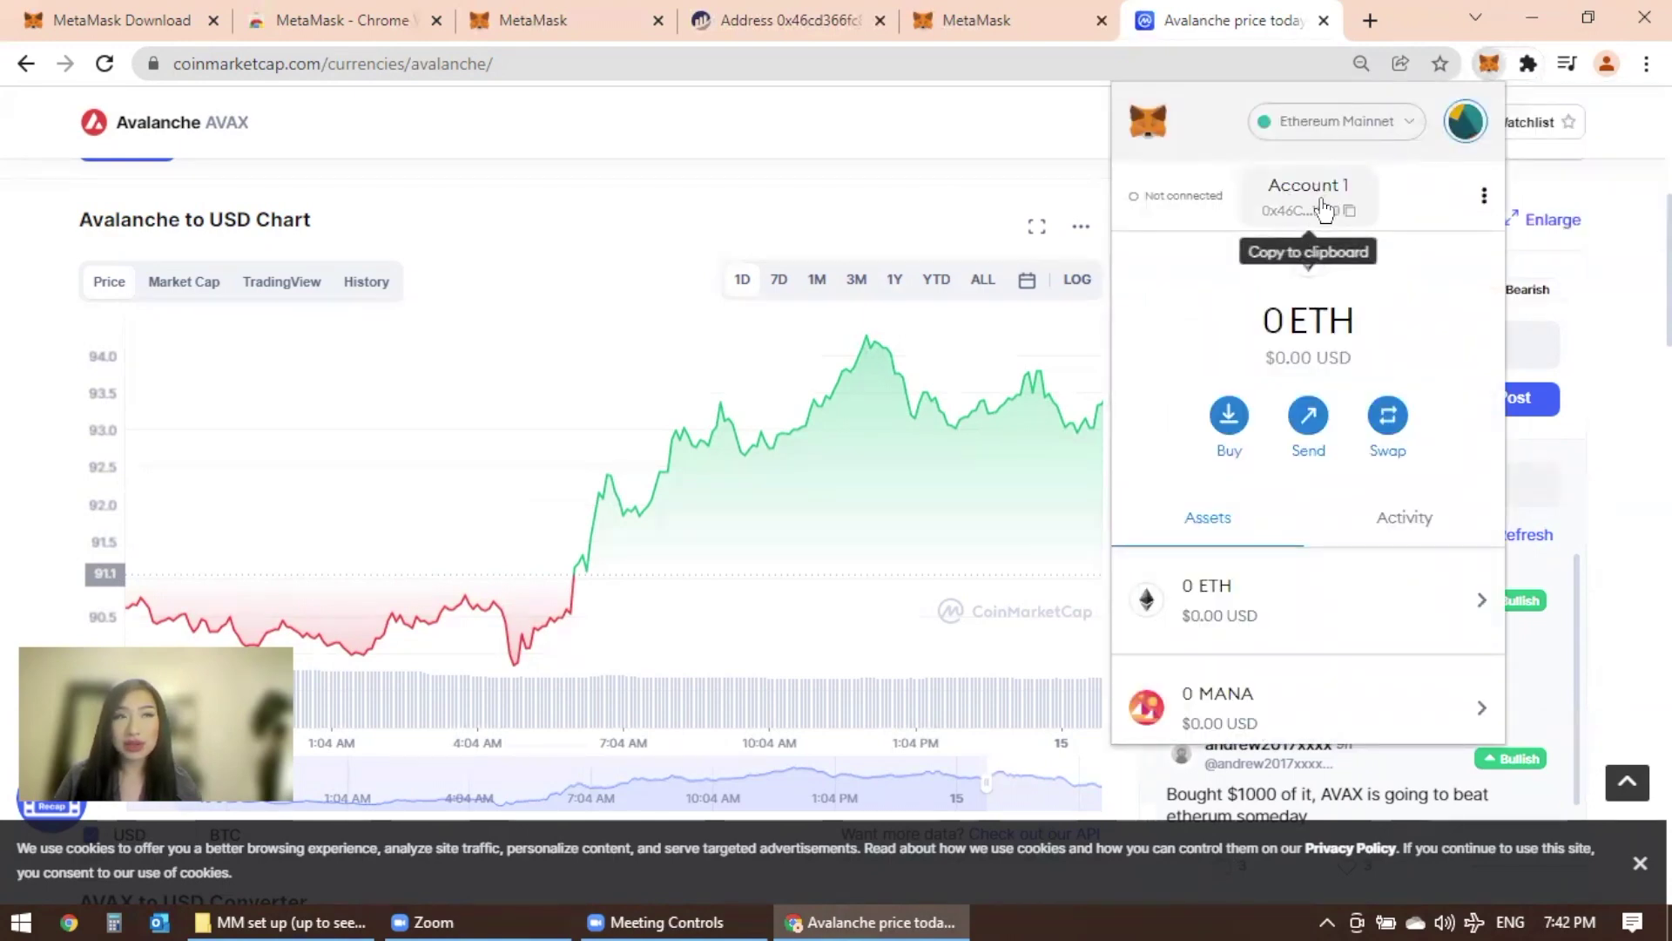
- Copy the account address, lock the wallet, and land on the Welcome Back password prompt
left_click(1322, 210)
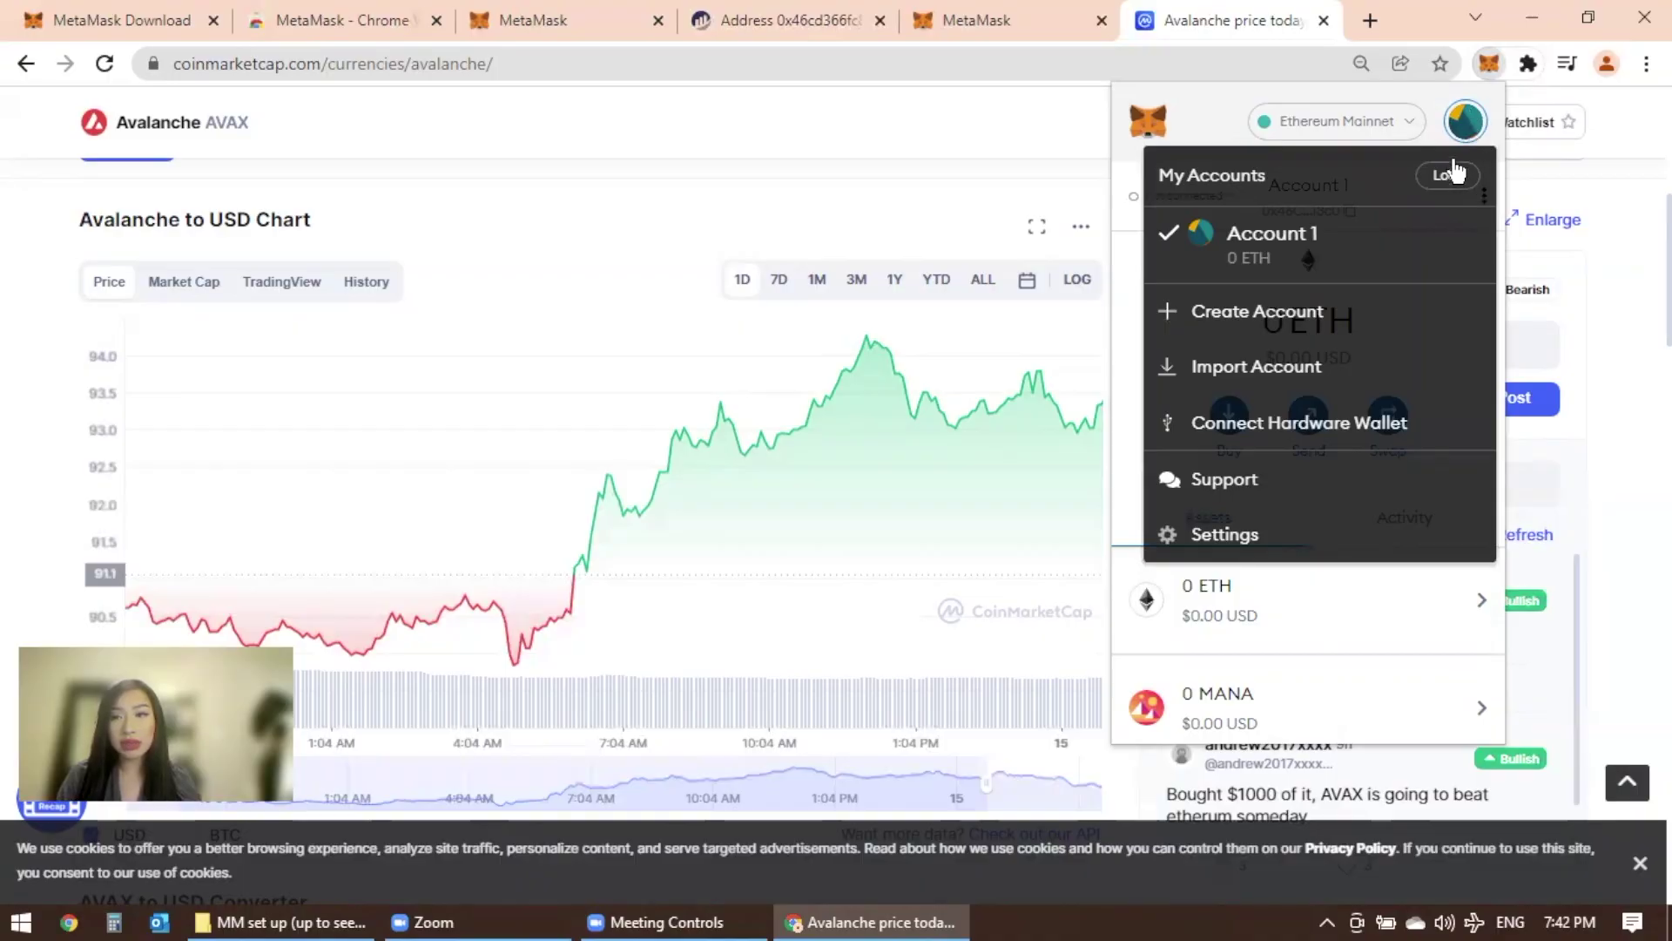
left_click(1451, 175)
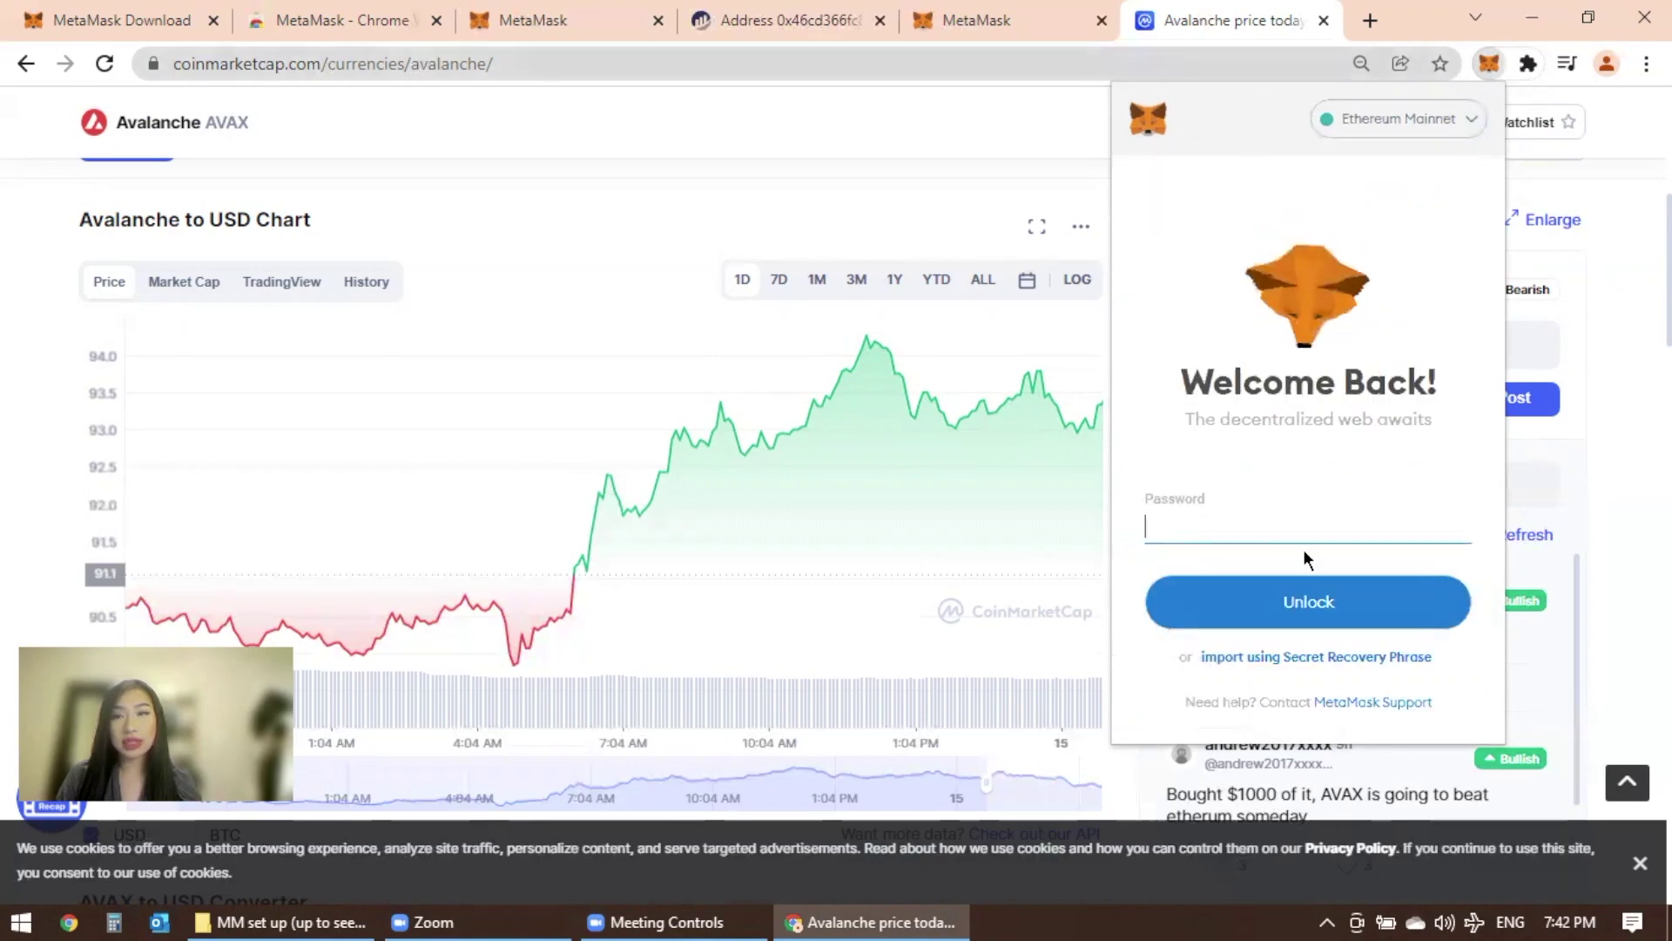
left_click(1193, 523)
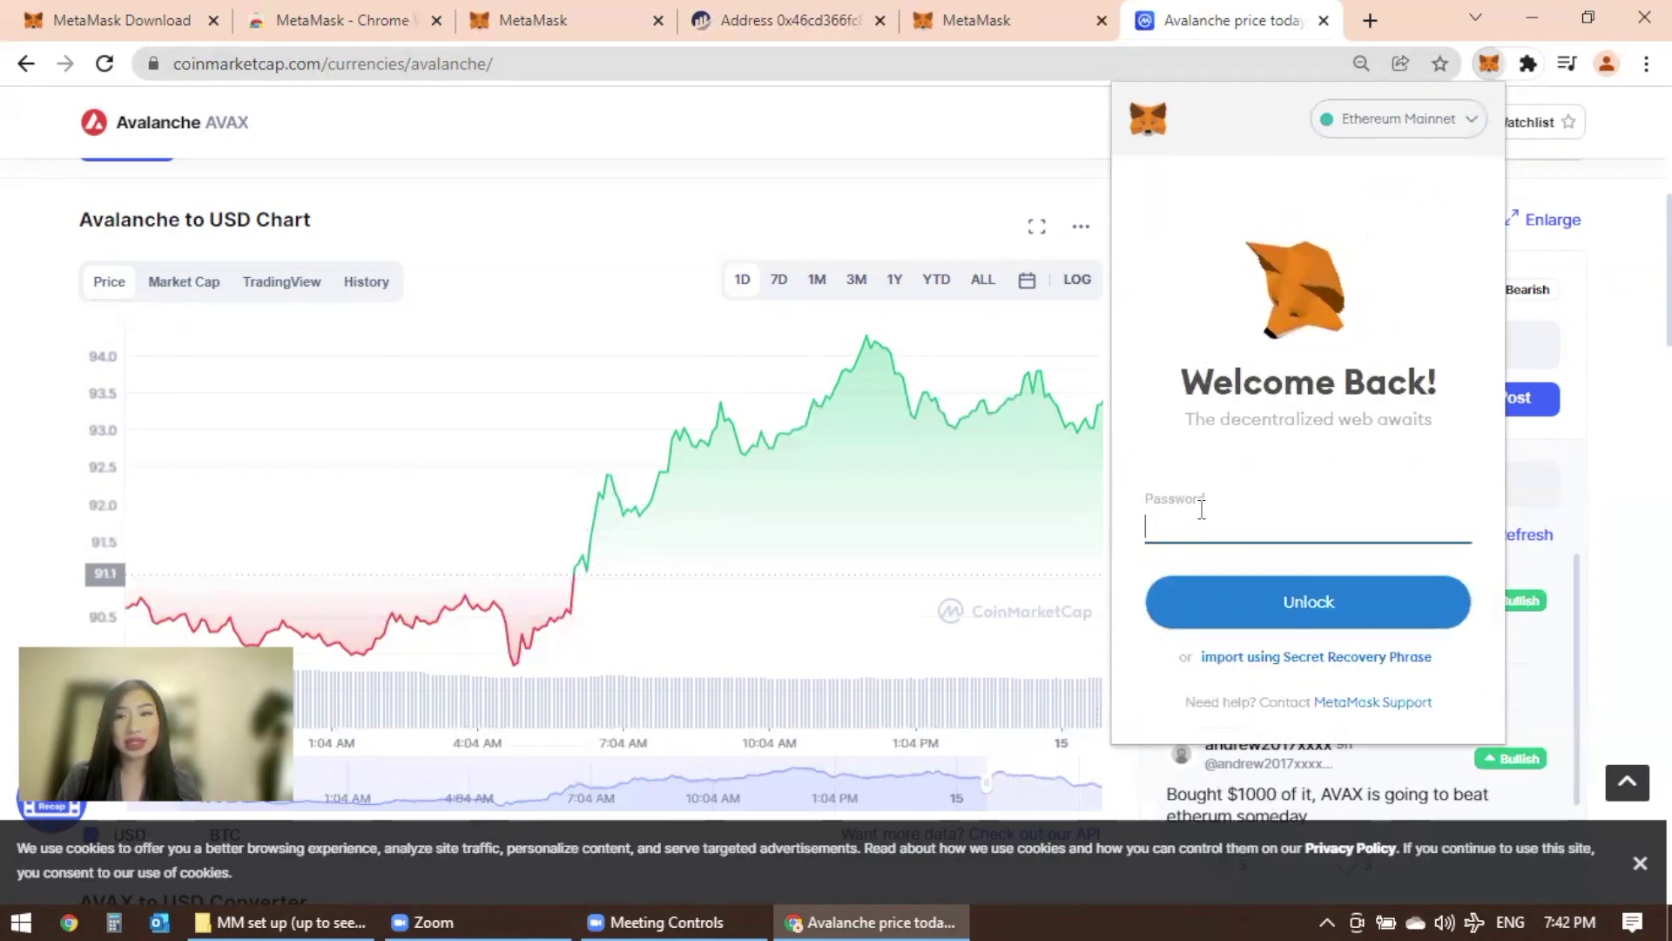